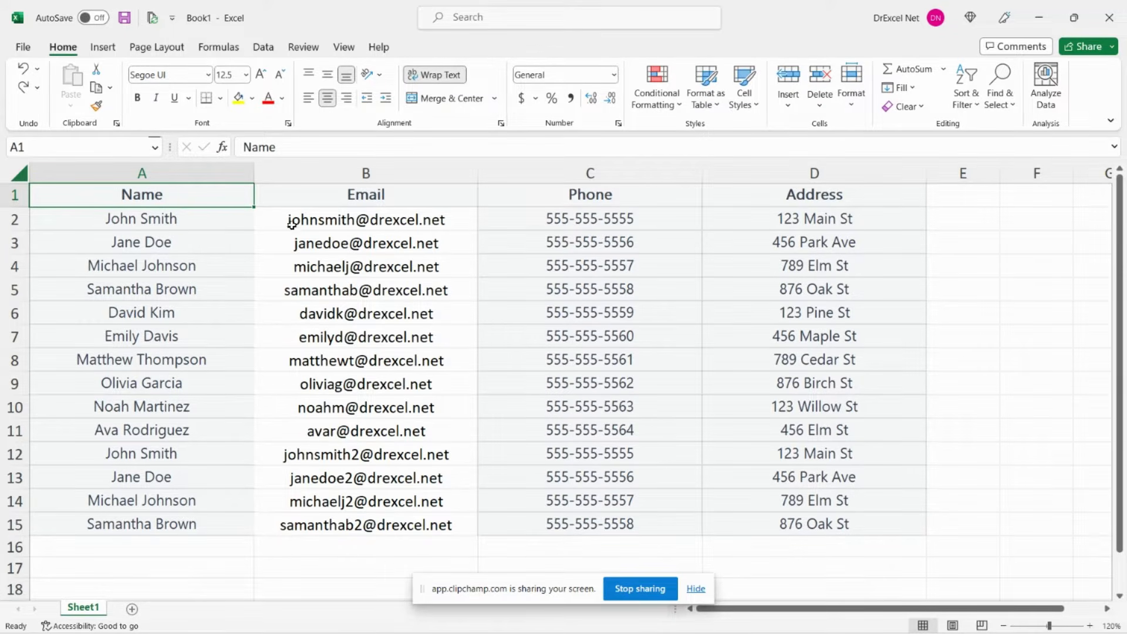
- Highlight duplicate values in the Name column with Light Red Fill with Dark Red Text using conditional formatting
{"action": "left_click", "coordinate": [222, 174]}
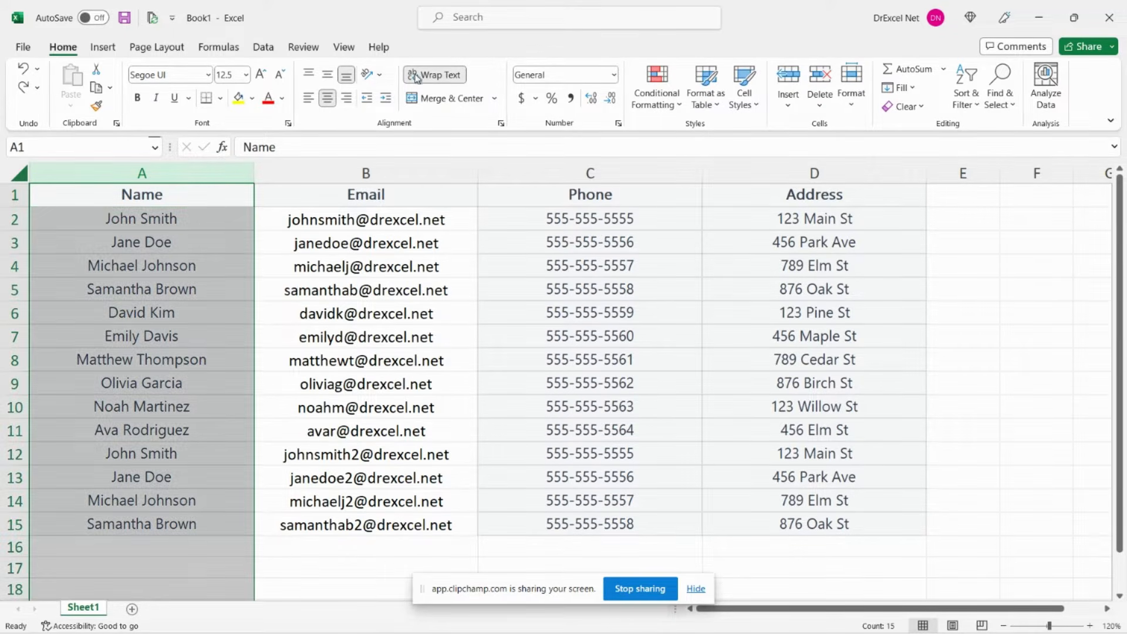
{"action": "left_click", "coordinate": [657, 105]}
{"action": "mouse_move", "coordinate": [734, 143]}
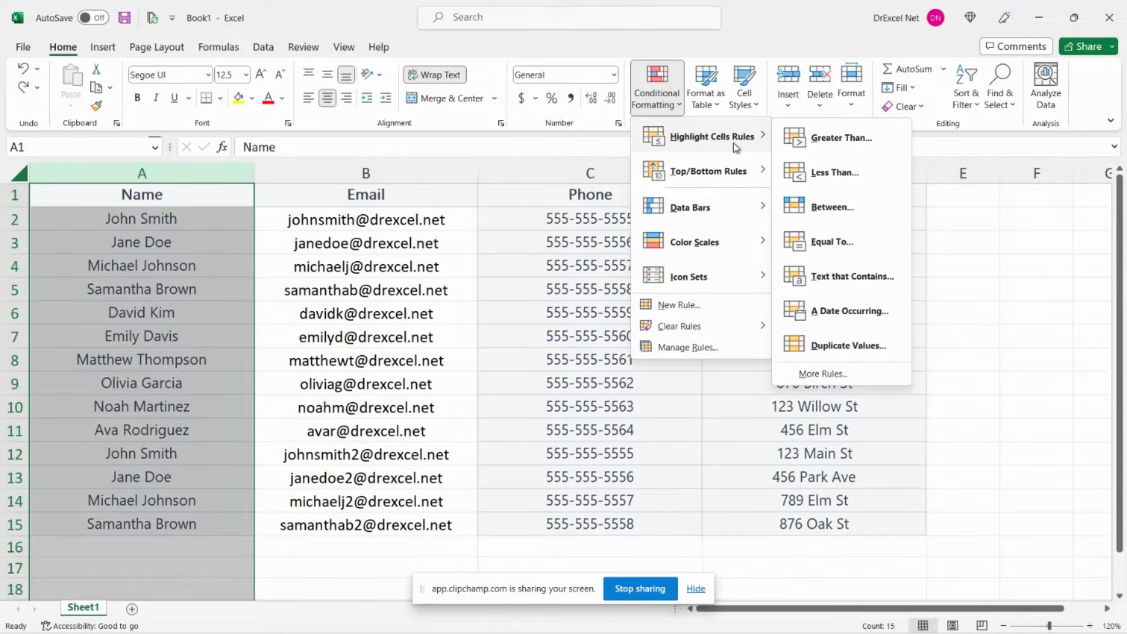
{"action": "left_click", "coordinate": [849, 351]}
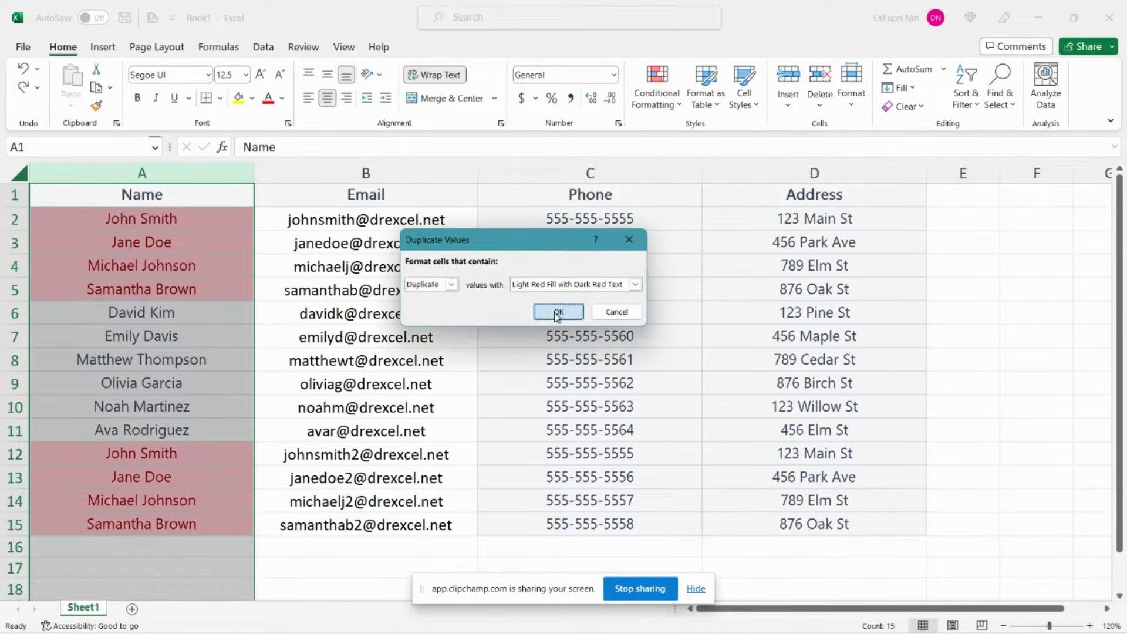
{"action": "left_click", "coordinate": [554, 312]}
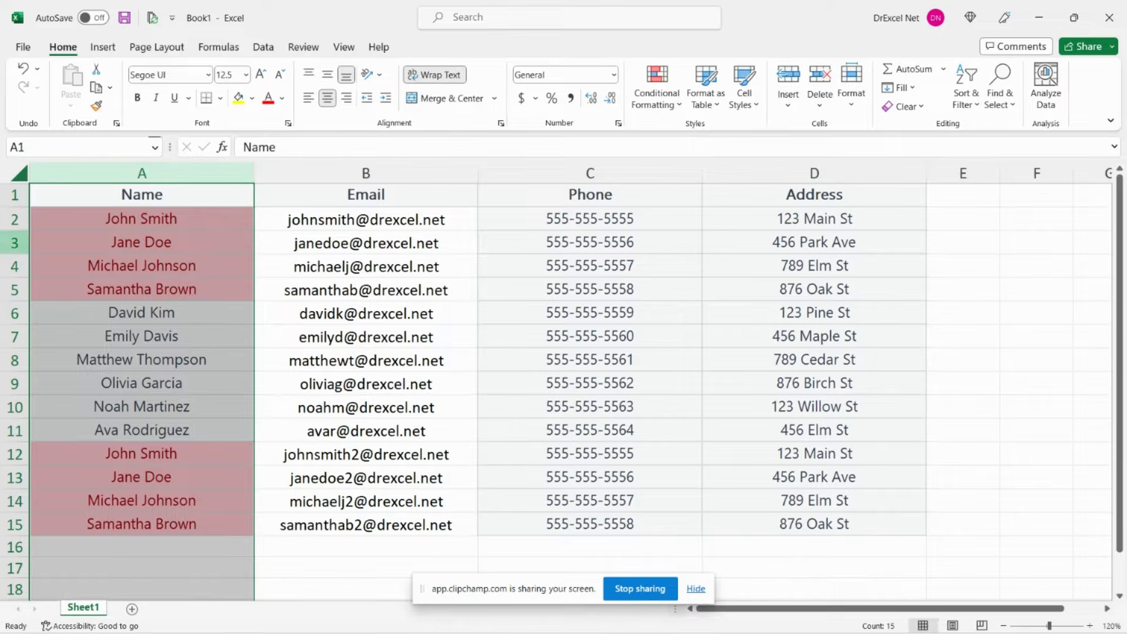
- Compare the duplicate contact rows 3 and 13 and fill their email cells B3 and B13 with yellow
{"action": "left_click", "coordinate": [2, 239]}
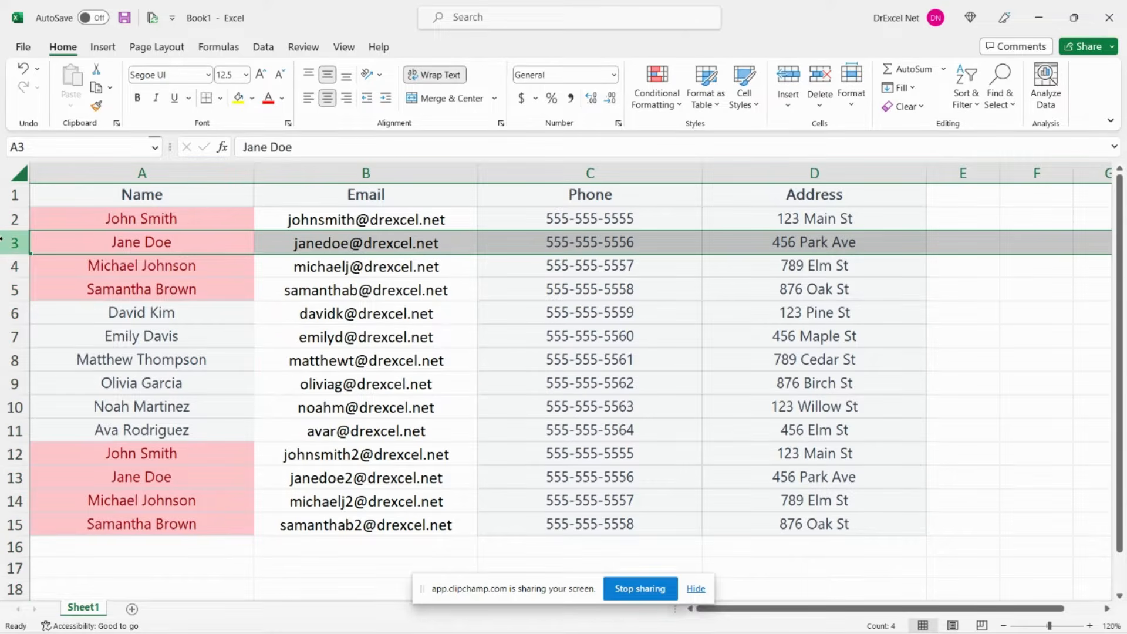
{"action": "left_click", "coordinate": [8, 476], "text": "ctrl"}
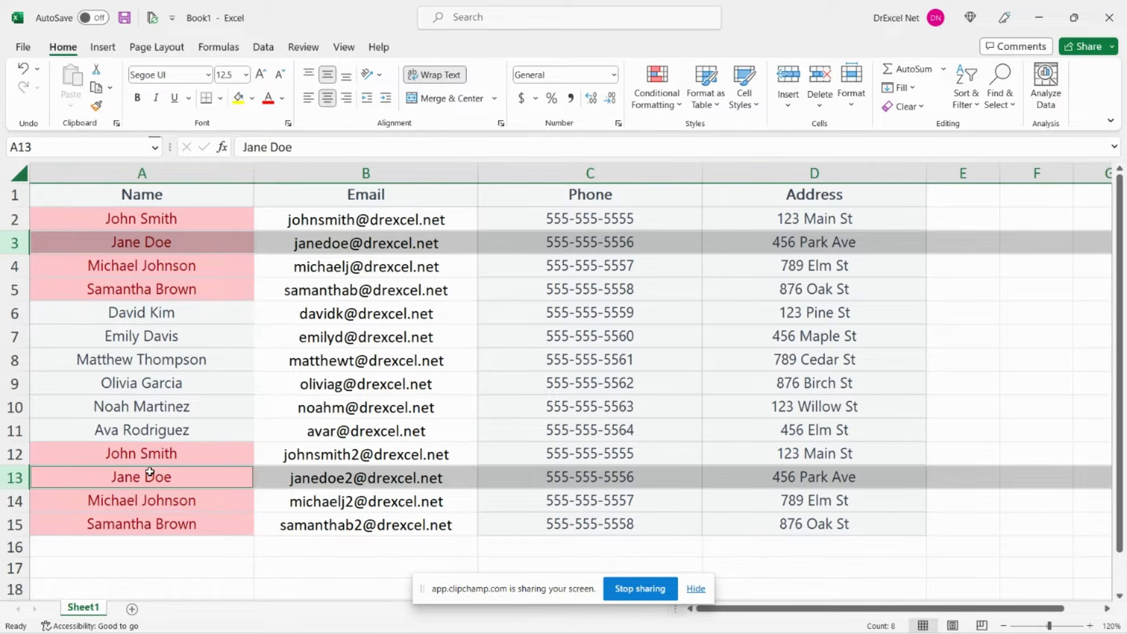
{"action": "left_click", "coordinate": [320, 239]}
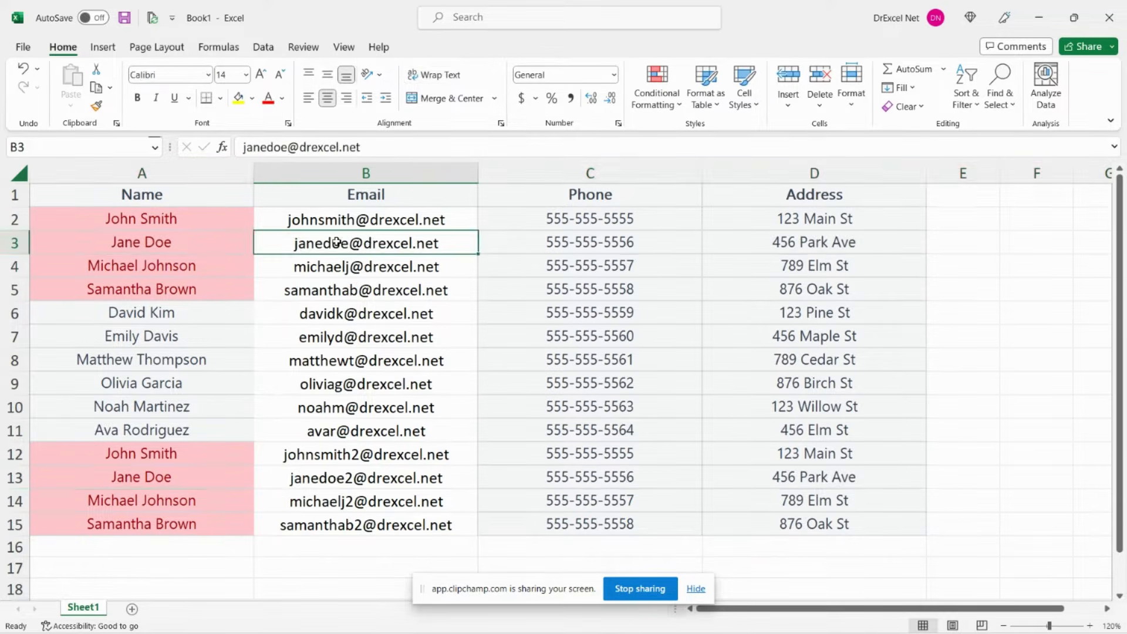
{"action": "left_click", "coordinate": [239, 97]}
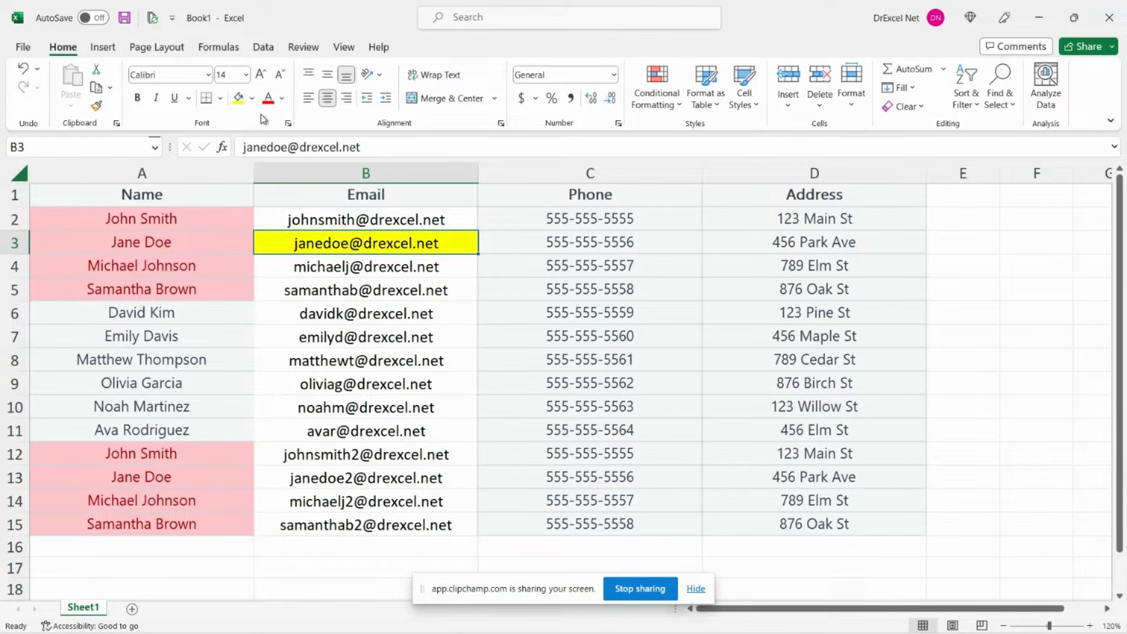
{"action": "left_click", "coordinate": [311, 474]}
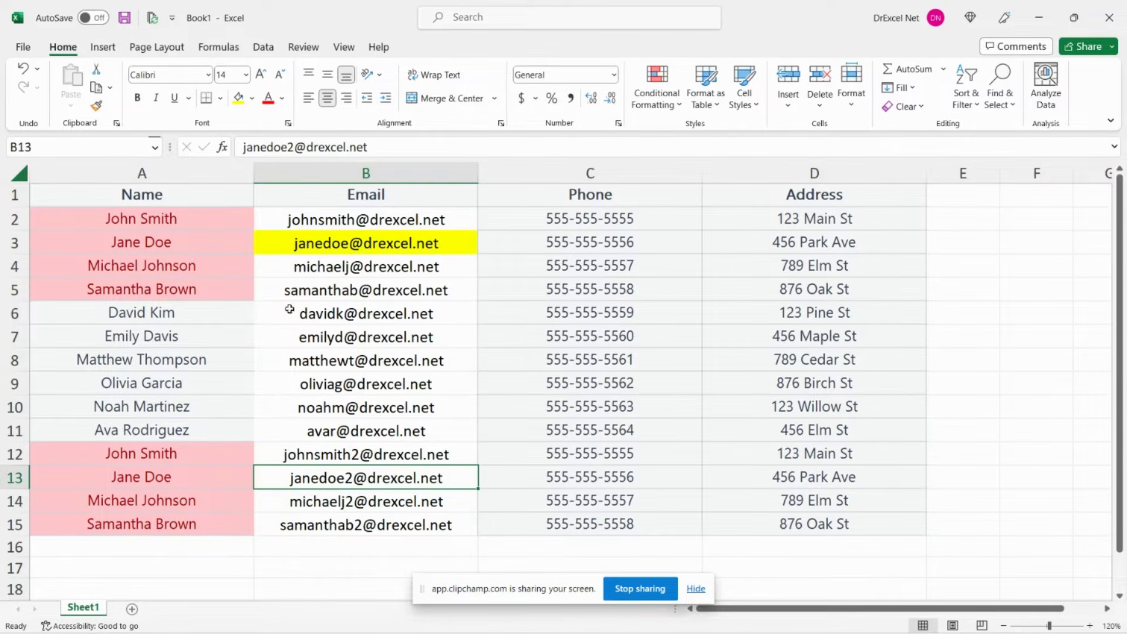
{"action": "left_click", "coordinate": [239, 99]}
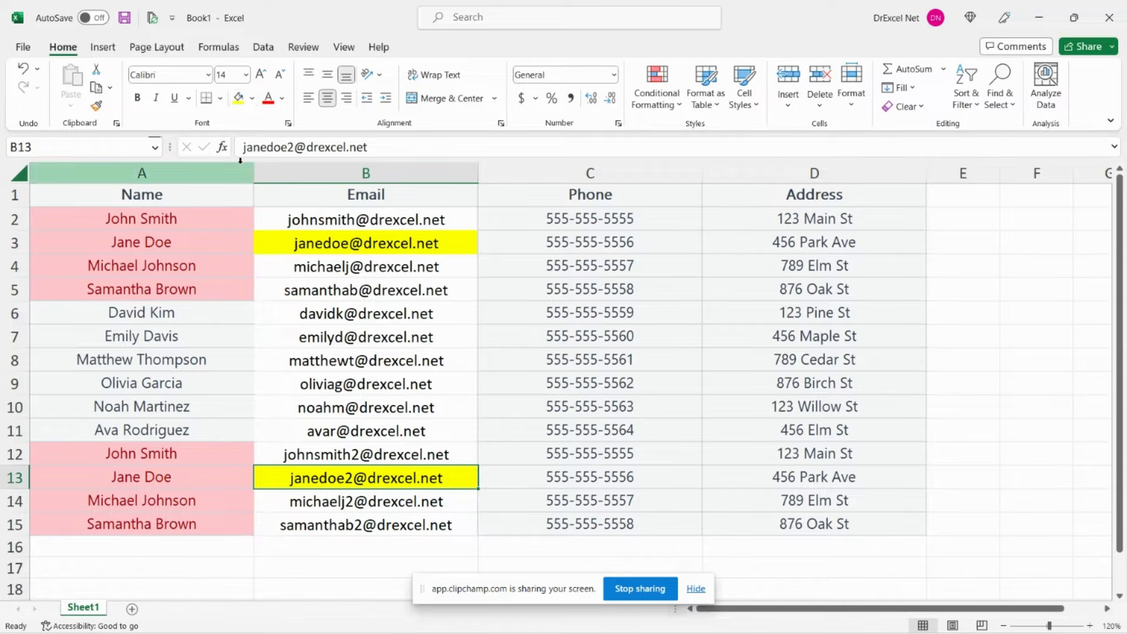
- Remove duplicate rows from the contact list, checking only the Name column and treating the first row as headers
{"action": "left_click", "coordinate": [192, 197]}
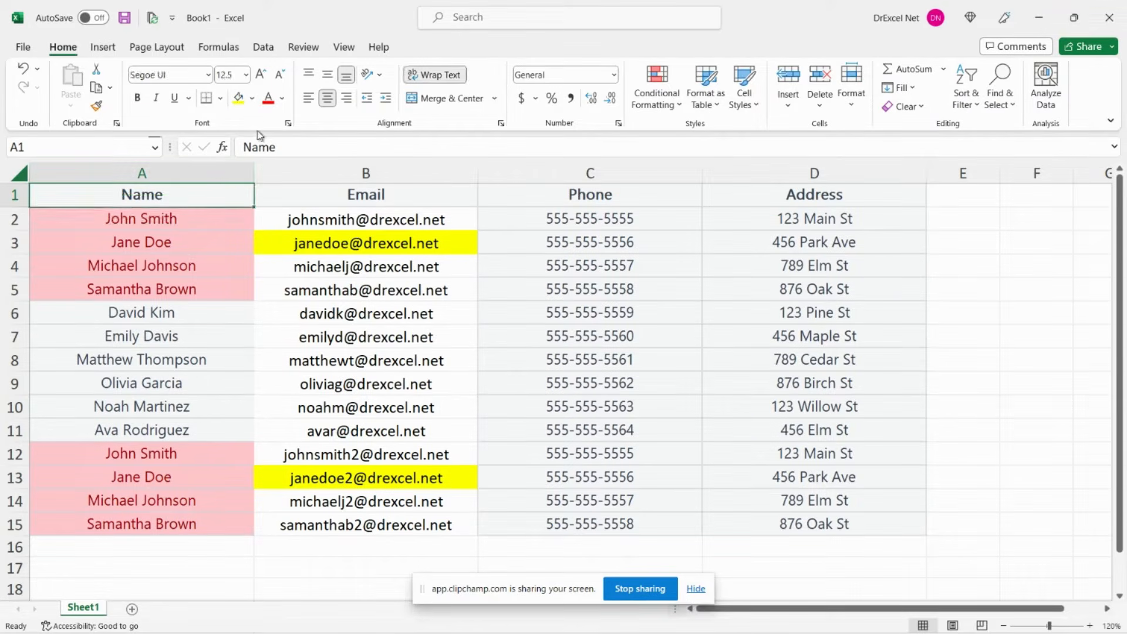
{"action": "left_click", "coordinate": [263, 47]}
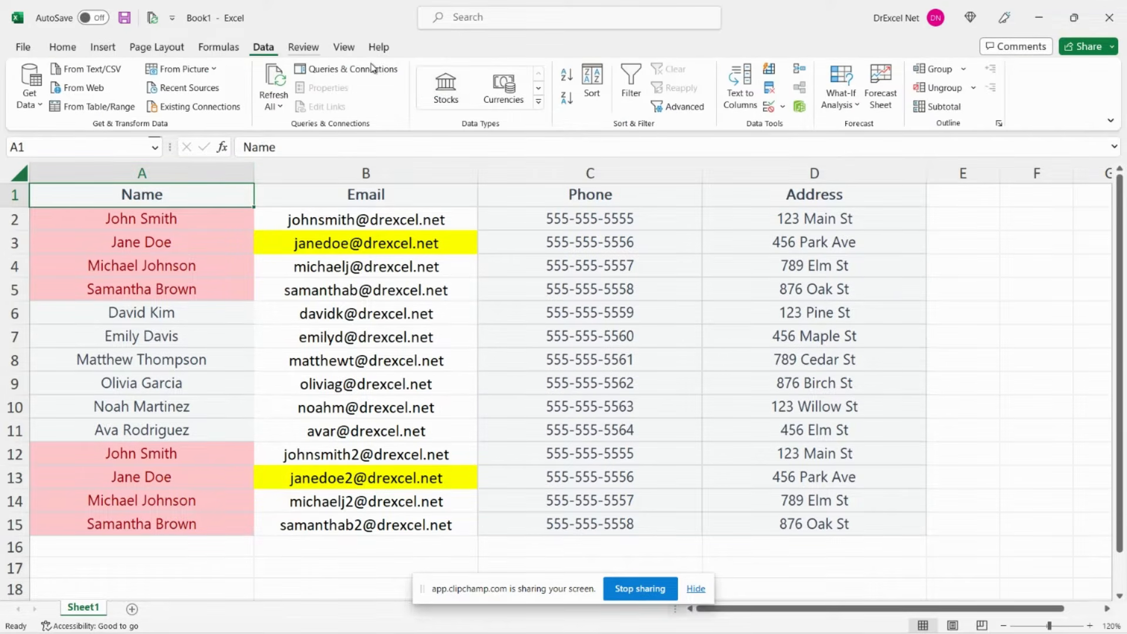
{"action": "left_click", "coordinate": [769, 88]}
{"action": "left_click", "coordinate": [506, 239]}
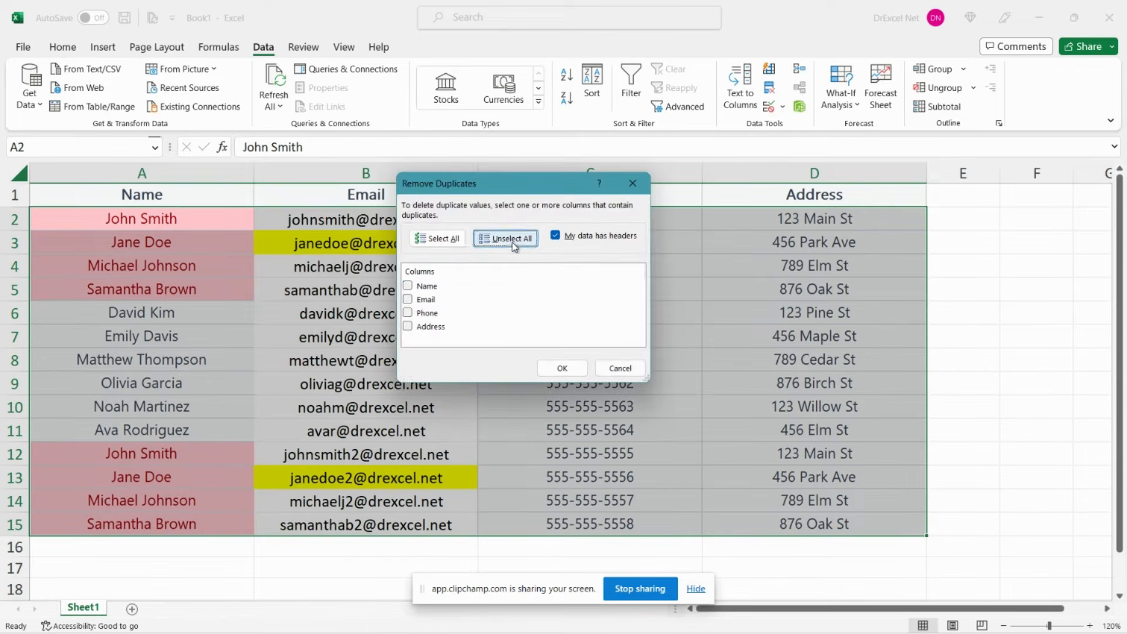
{"action": "left_click", "coordinate": [408, 285]}
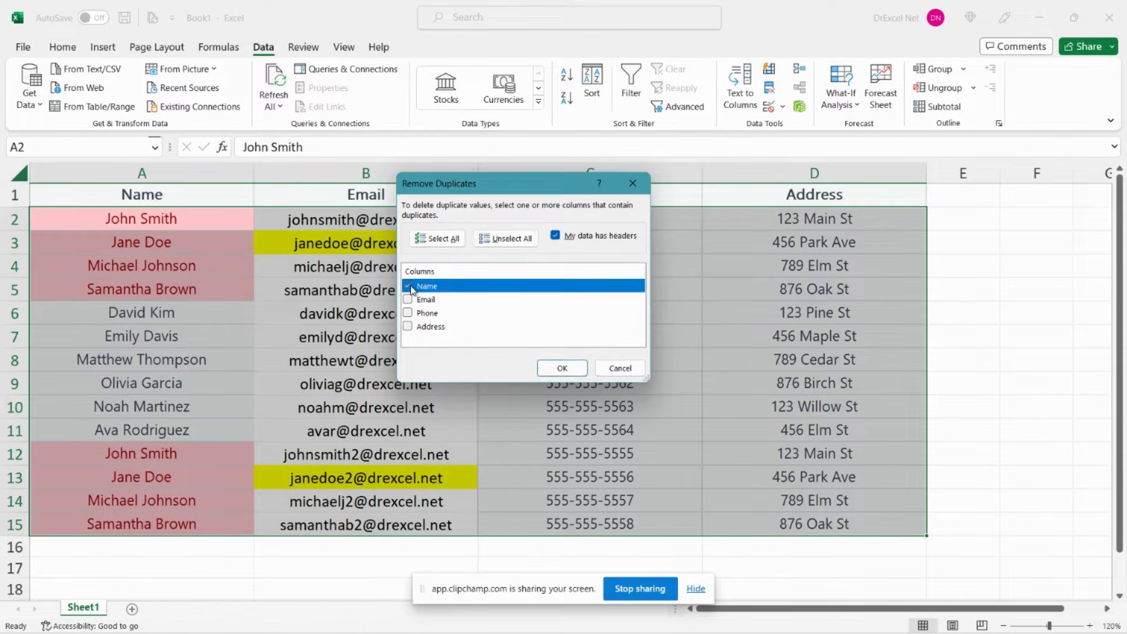
{"action": "left_click", "coordinate": [559, 370]}
{"action": "left_click", "coordinate": [558, 370]}
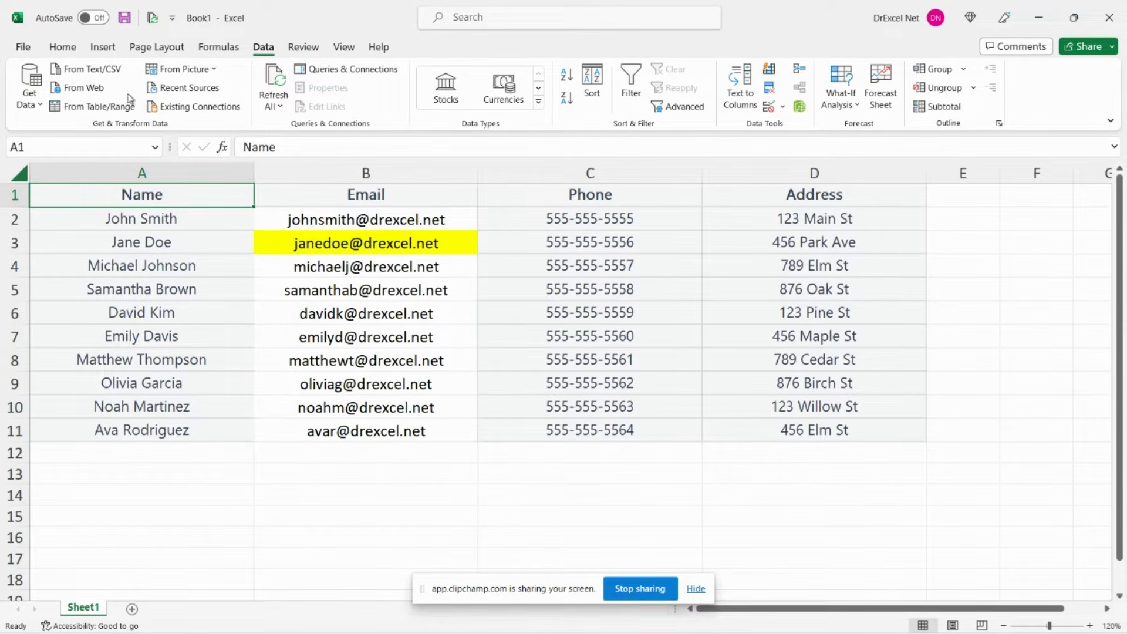
- Undo the removal of the duplicate contact rows
{"action": "left_click", "coordinate": [69, 49]}
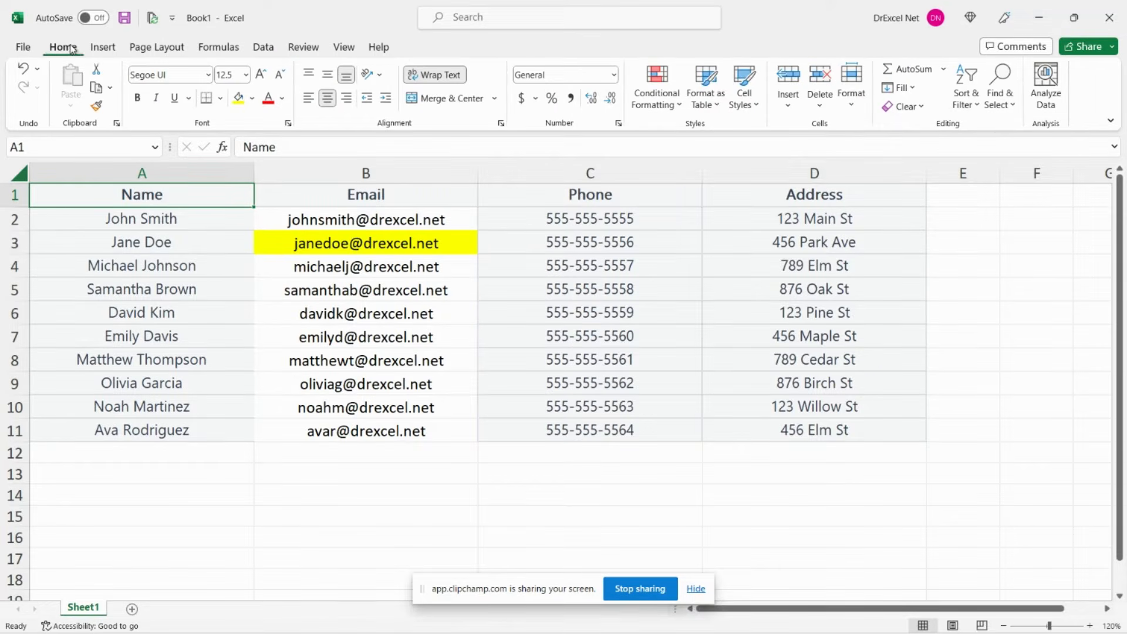
{"action": "left_click", "coordinate": [24, 70]}
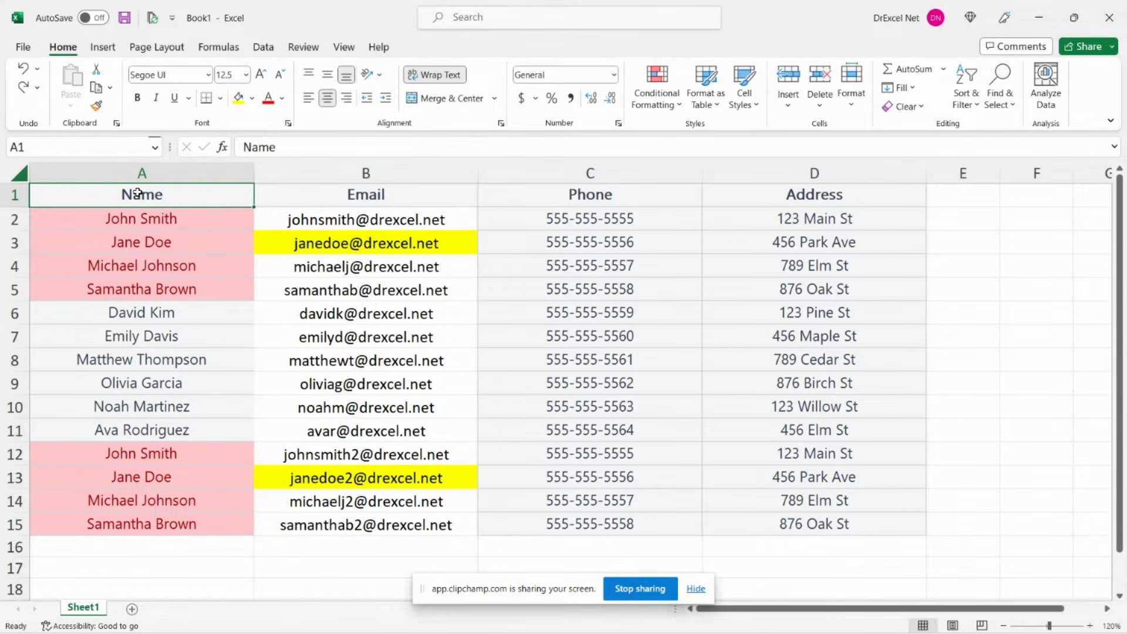
- Load the range A1:D15 with headers into Power Query as a table and name the query ContactList
{"action": "left_click", "coordinate": [268, 50]}
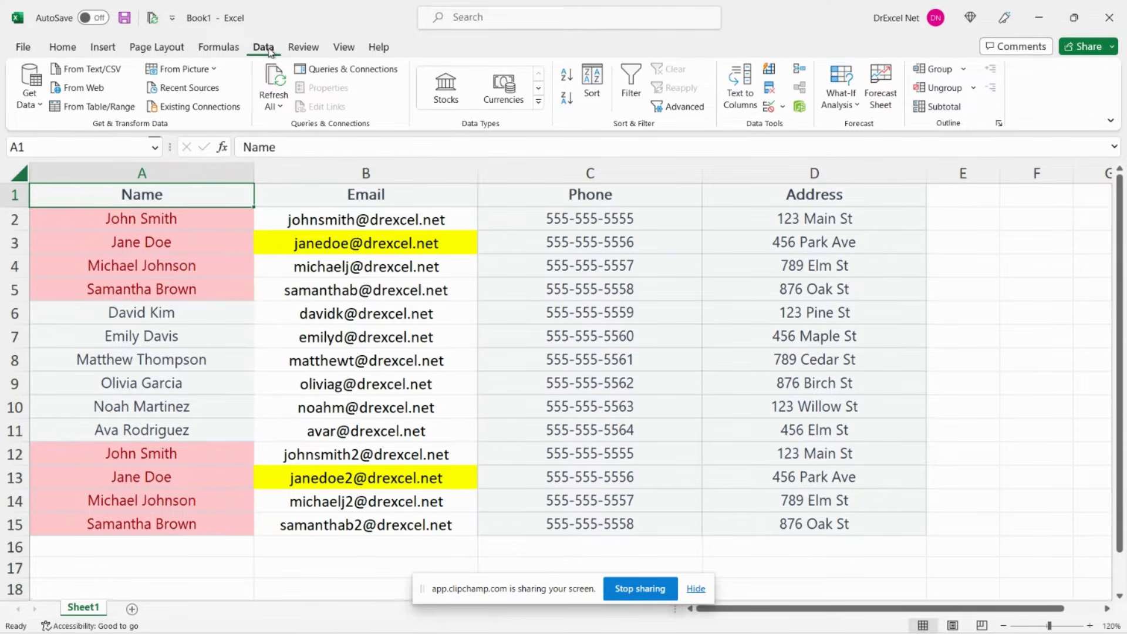
{"action": "left_click", "coordinate": [82, 108]}
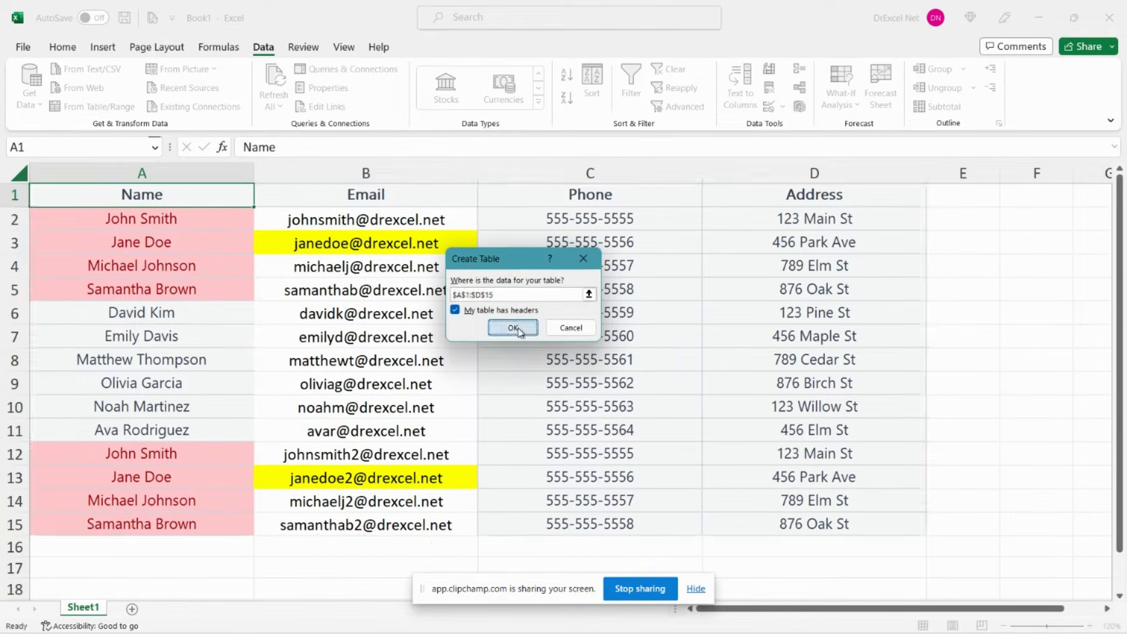
{"action": "left_click", "coordinate": [513, 327]}
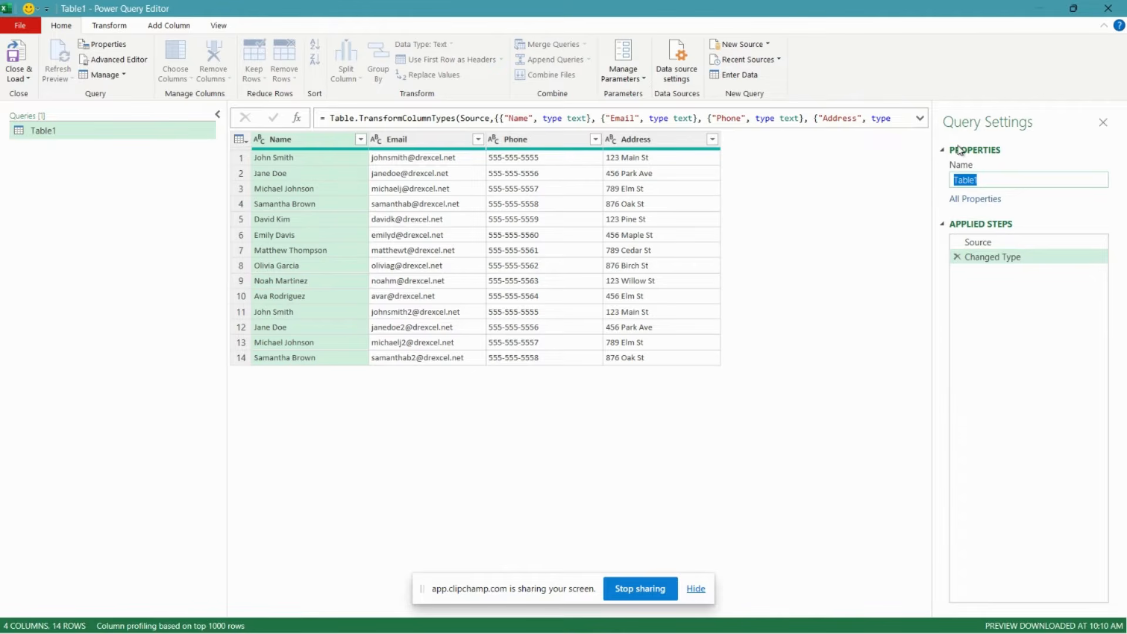
{"action": "type", "text": "ContactList"}
{"action": "left_click", "coordinate": [326, 145]}
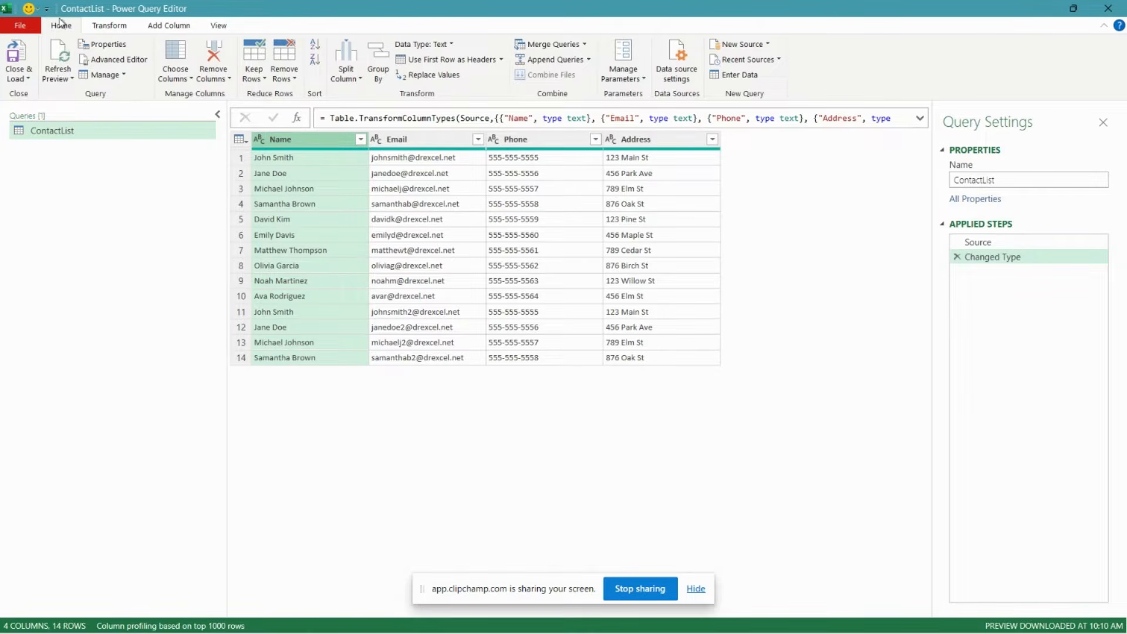
- Set up an advanced Group By on the Name, Phone and Address columns
{"action": "left_click", "coordinate": [378, 73]}
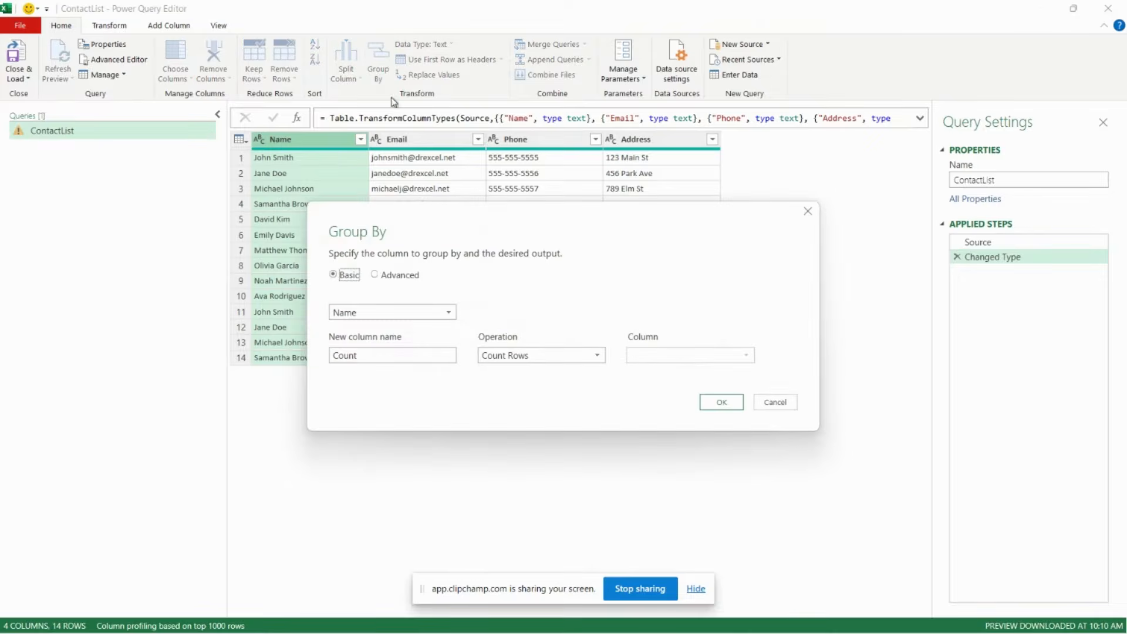
{"action": "left_click", "coordinate": [381, 276]}
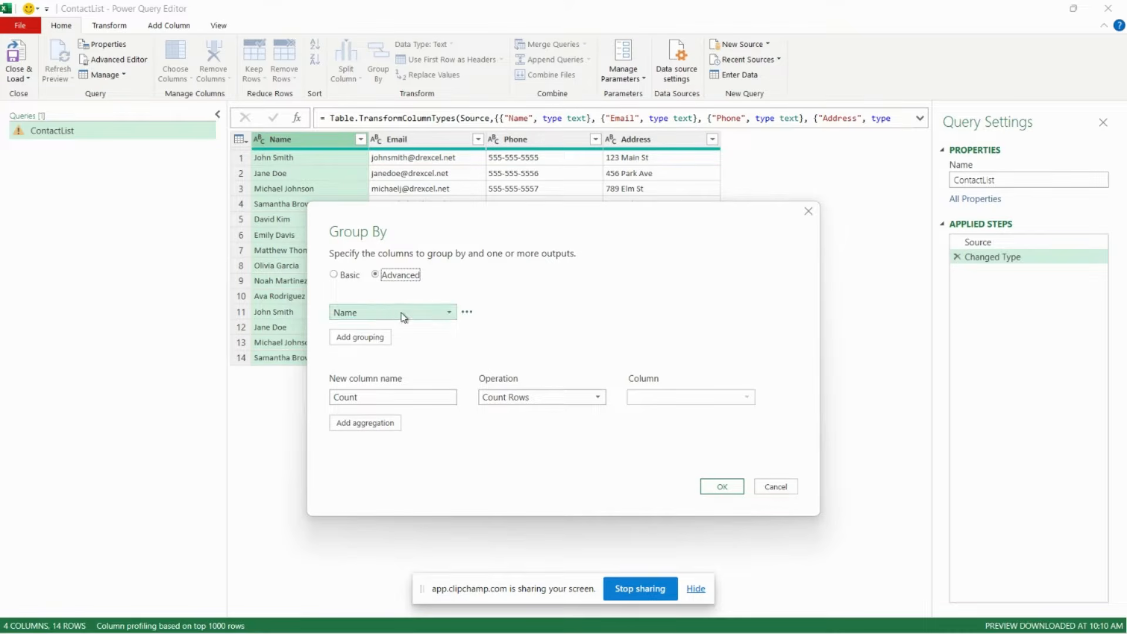
{"action": "left_click", "coordinate": [369, 339]}
{"action": "left_click", "coordinate": [382, 336]}
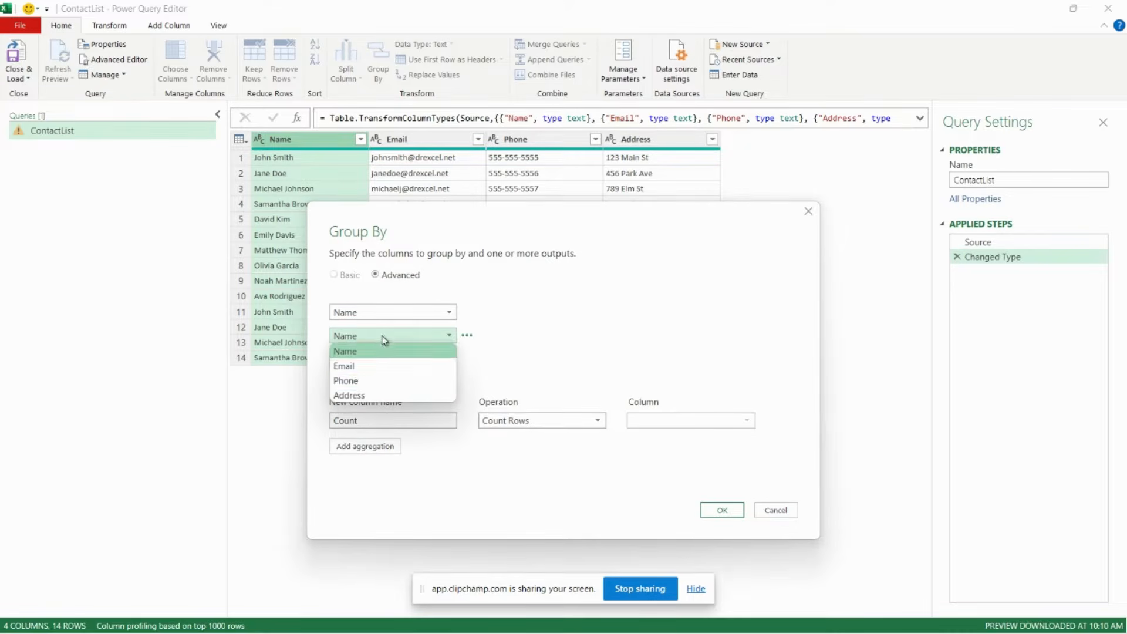
{"action": "left_click", "coordinate": [370, 380]}
{"action": "left_click", "coordinate": [368, 361]}
{"action": "left_click", "coordinate": [368, 362]}
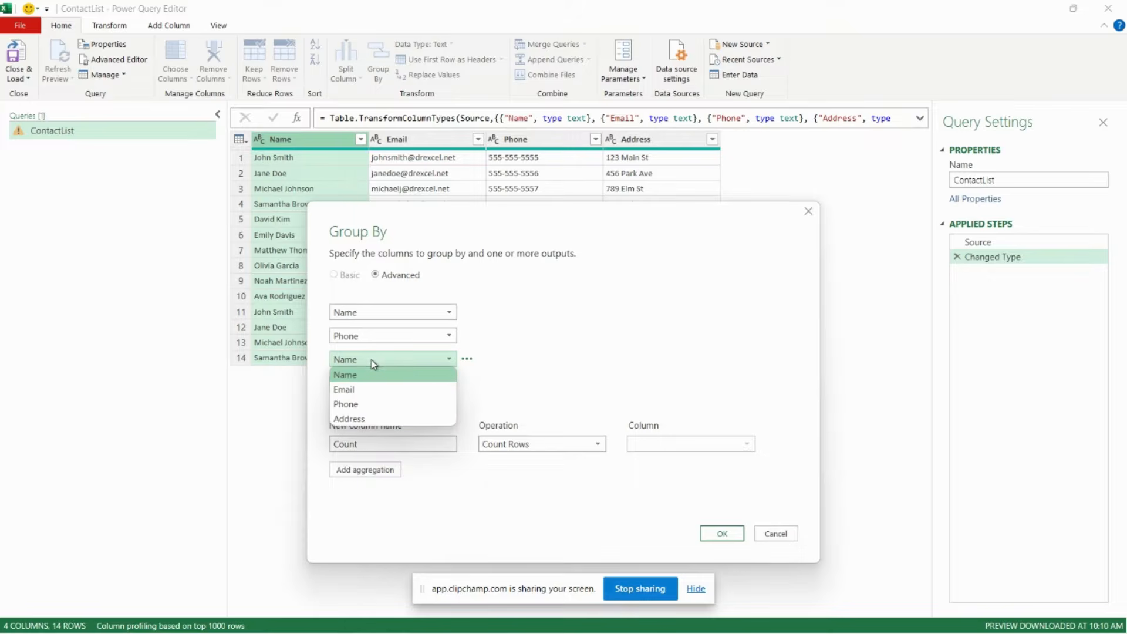
{"action": "left_click", "coordinate": [360, 417]}
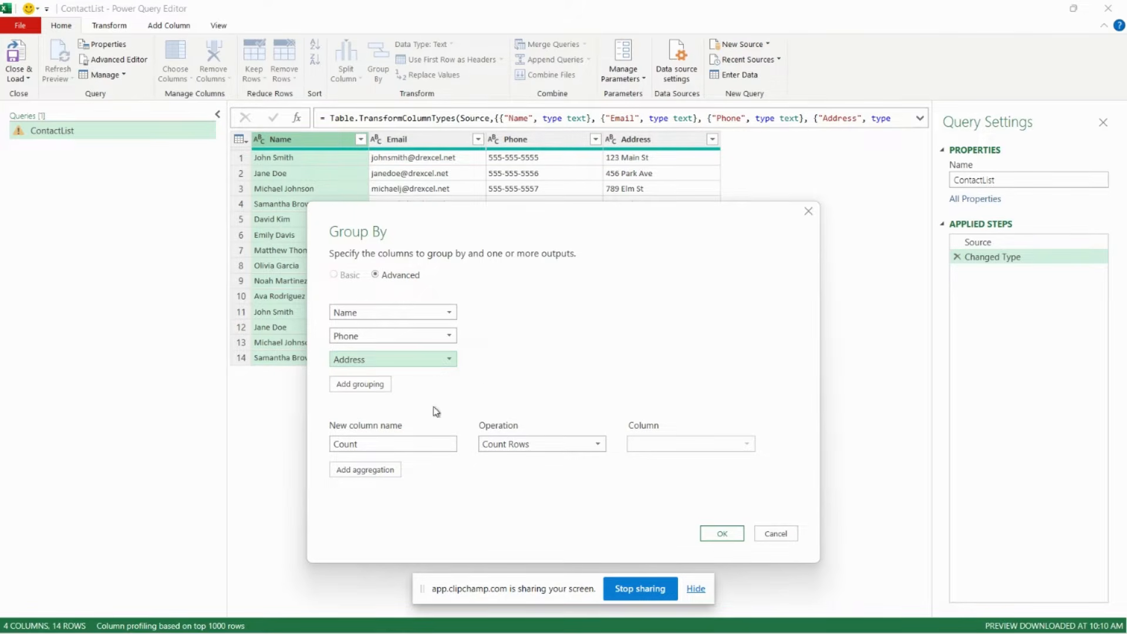
- Name the aggregated column Combined Email Addresses, use the Sum operation on the Email column, and apply the grouping
{"action": "mouse_move", "coordinate": [699, 435]}
{"action": "left_click_drag", "start_coordinate": [390, 444], "coordinate": [332, 445]}
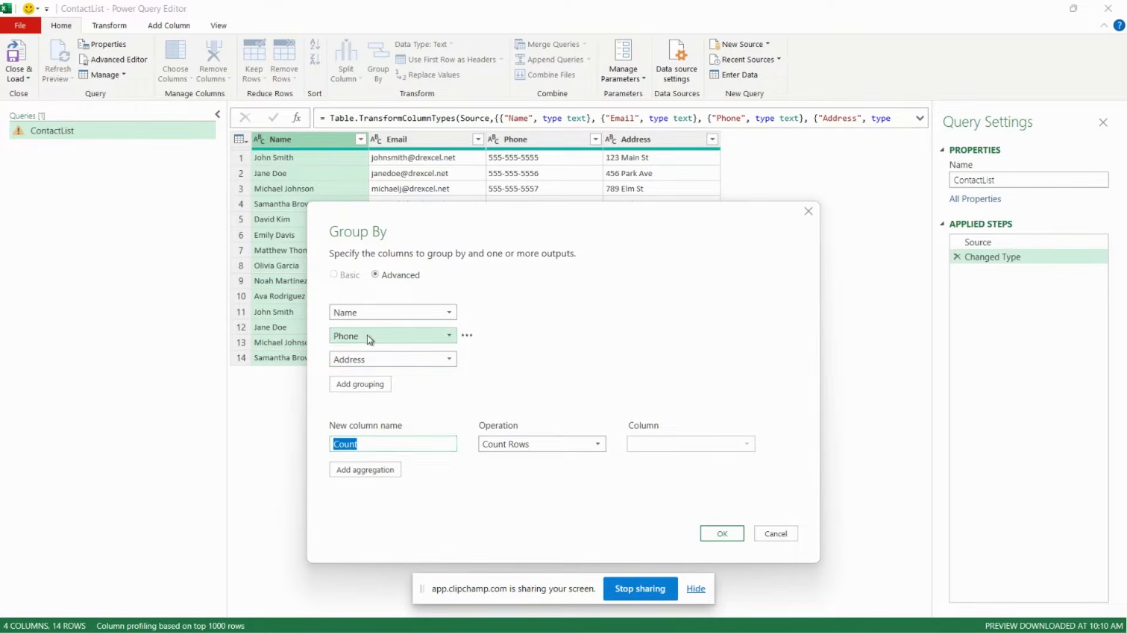
{"action": "type", "text": "Combined Email Addresses"}
{"action": "left_click", "coordinate": [498, 445]}
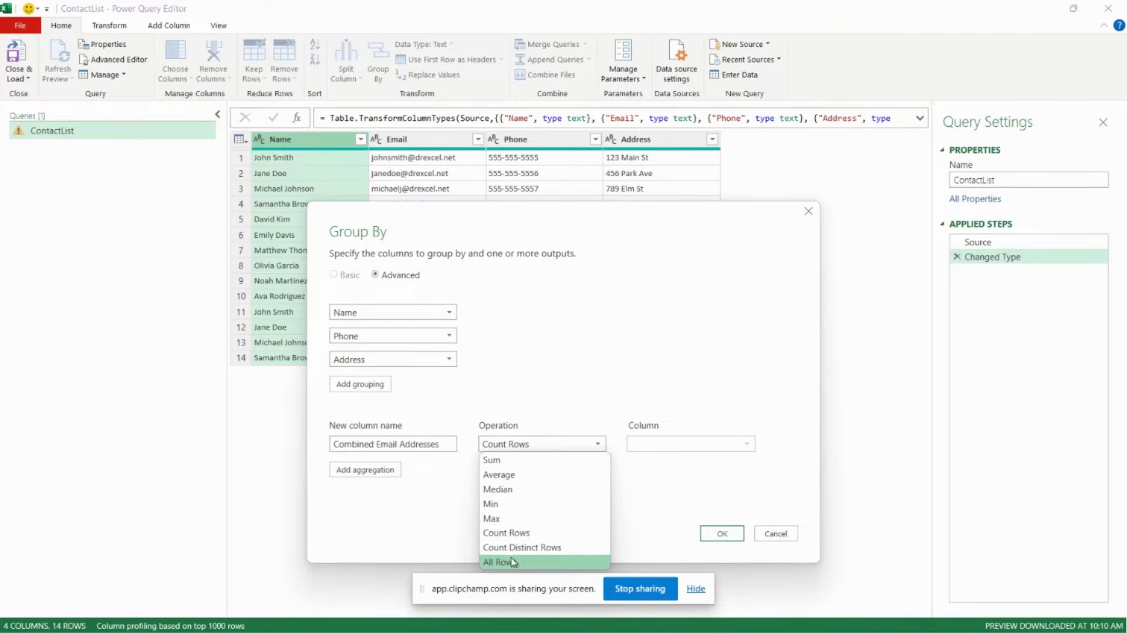
{"action": "left_click", "coordinate": [515, 461]}
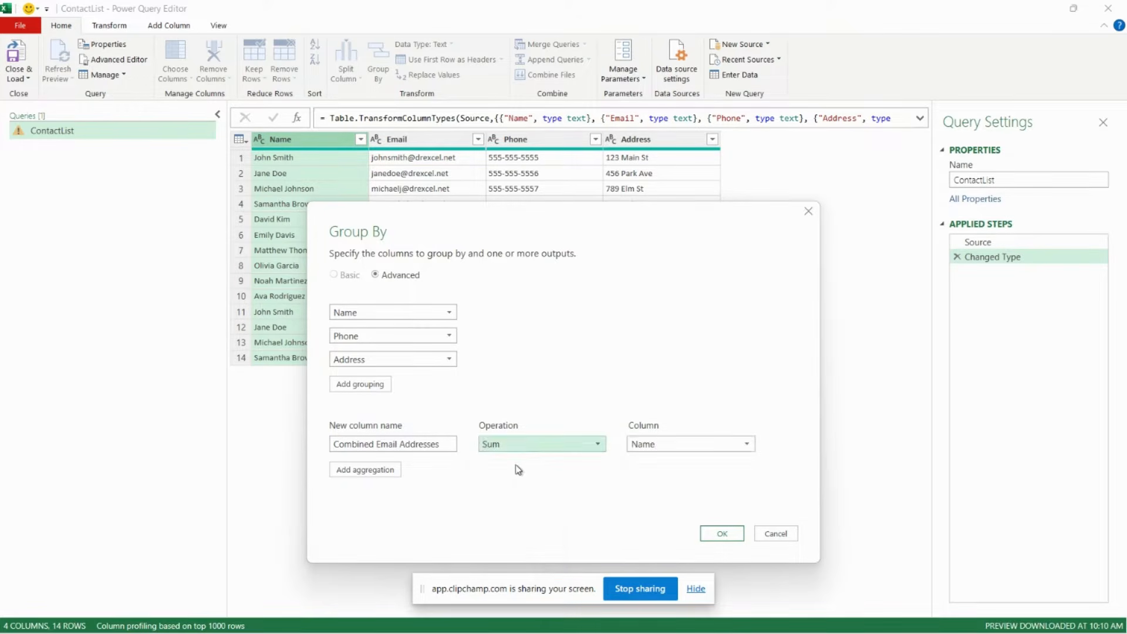
{"action": "left_click", "coordinate": [660, 449]}
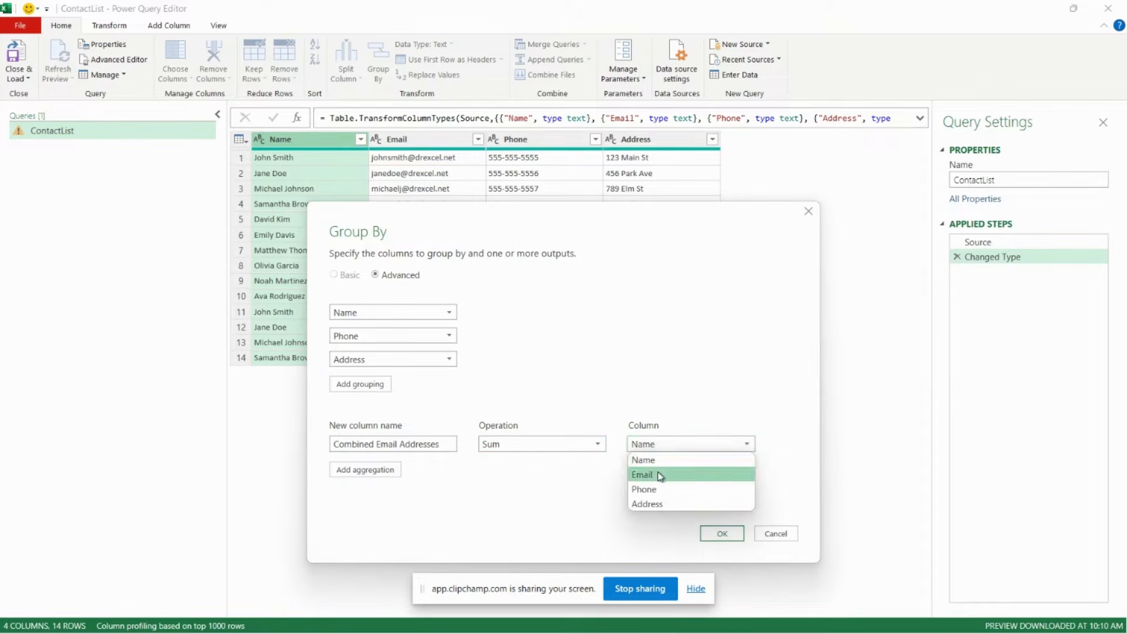
{"action": "left_click", "coordinate": [660, 476]}
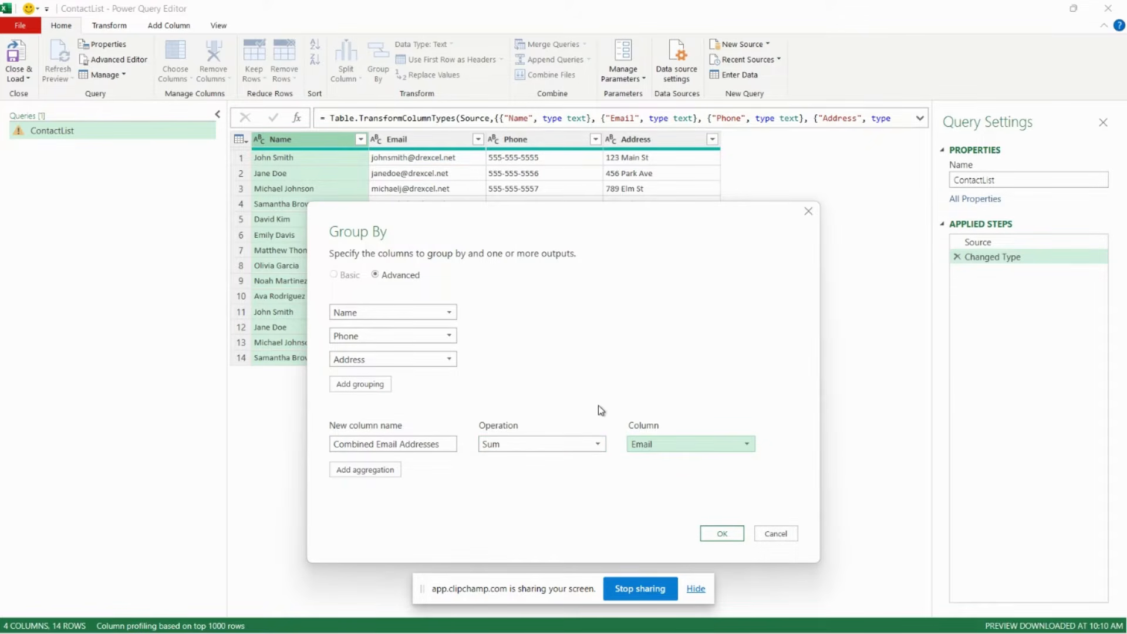
{"action": "left_click", "coordinate": [721, 534]}
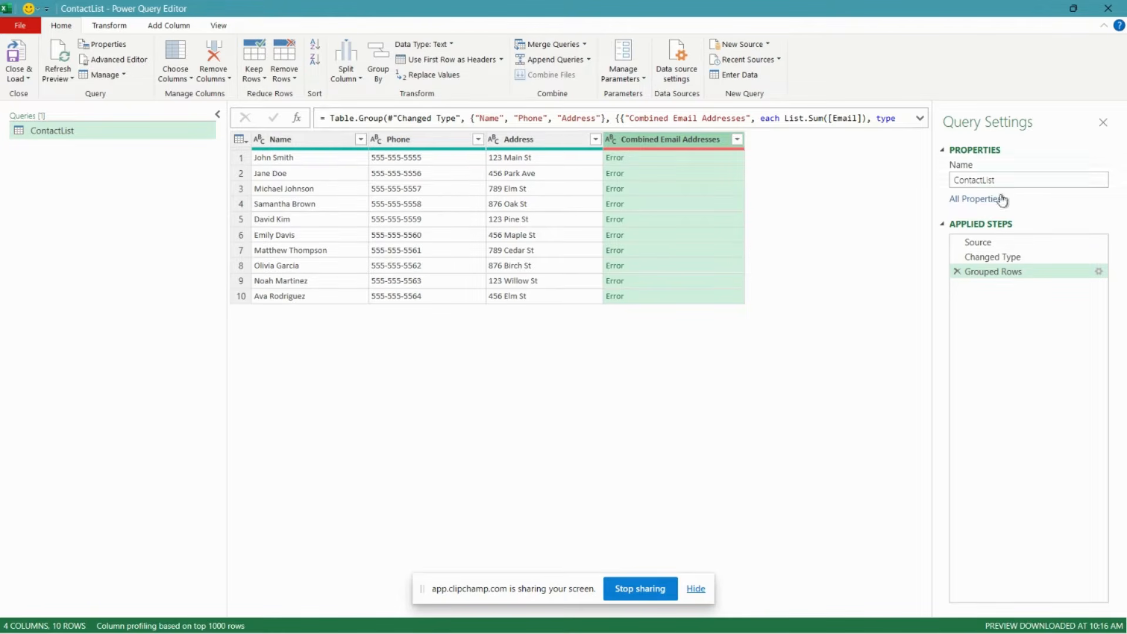
- Review the grouping and aggregation settings of the Grouped Rows step
{"action": "left_click", "coordinate": [1099, 272]}
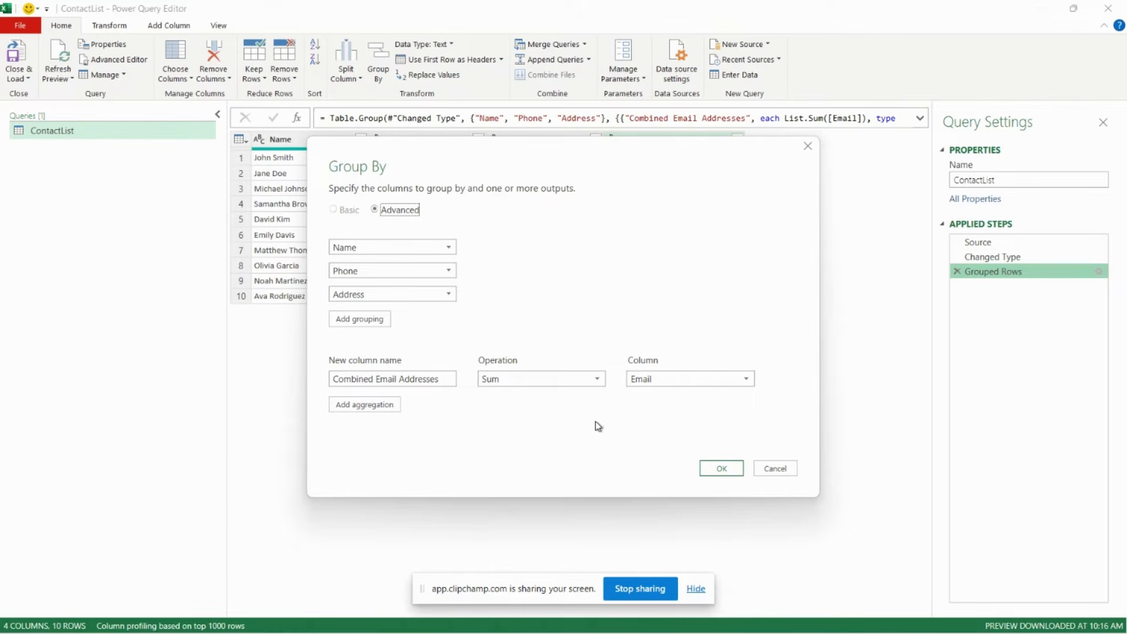
{"action": "left_click", "coordinate": [724, 468]}
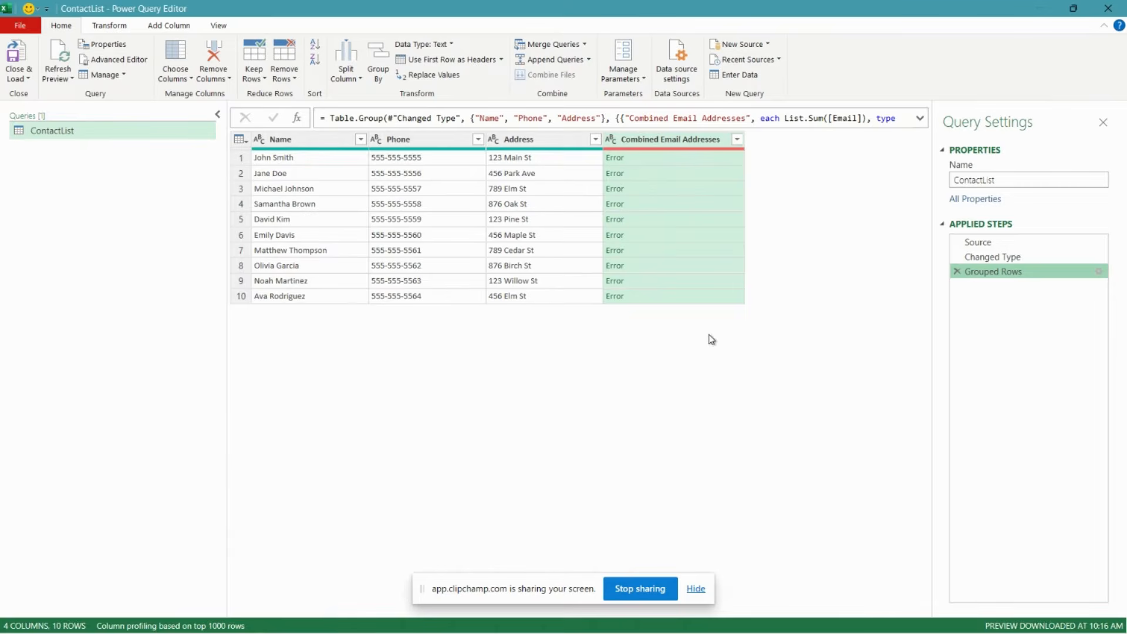
- In the query's M code, replace List.Sum with Text.Combine for Email, add ";" as separator, and apply the edit
{"action": "left_click", "coordinate": [136, 61]}
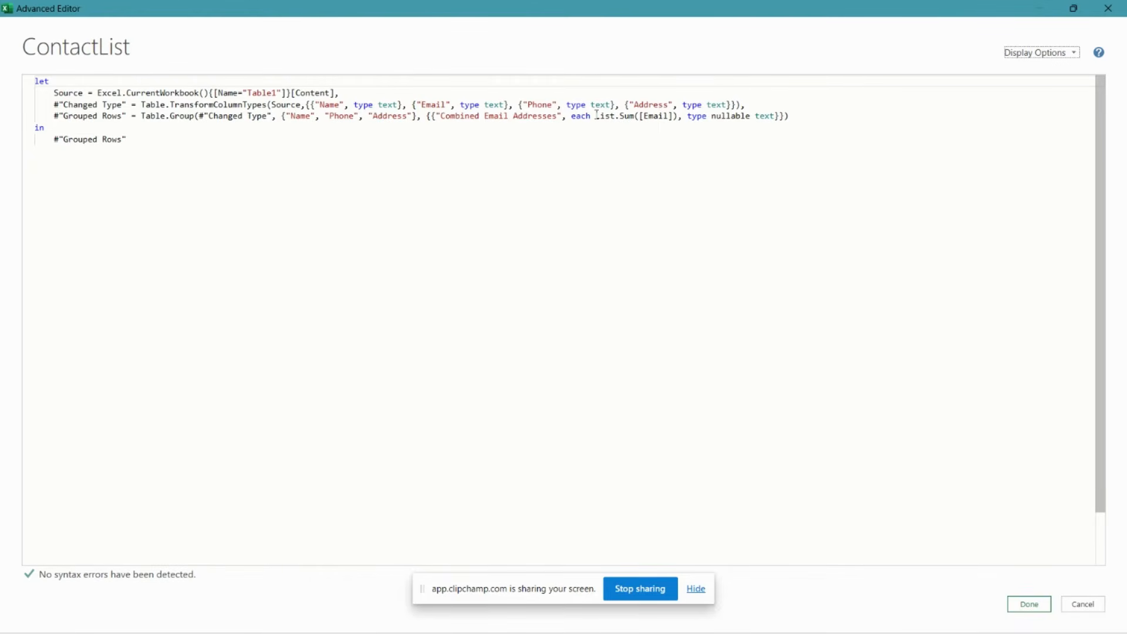
{"action": "left_click_drag", "start_coordinate": [596, 115], "coordinate": [634, 116]}
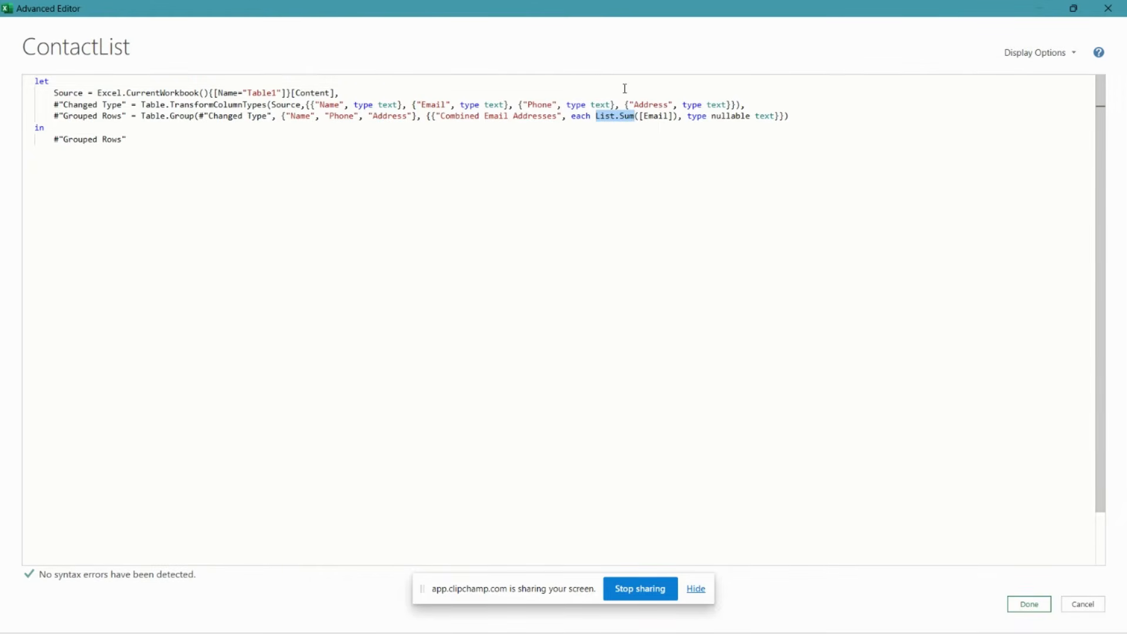
{"action": "type", "text": "Text.Combine"}
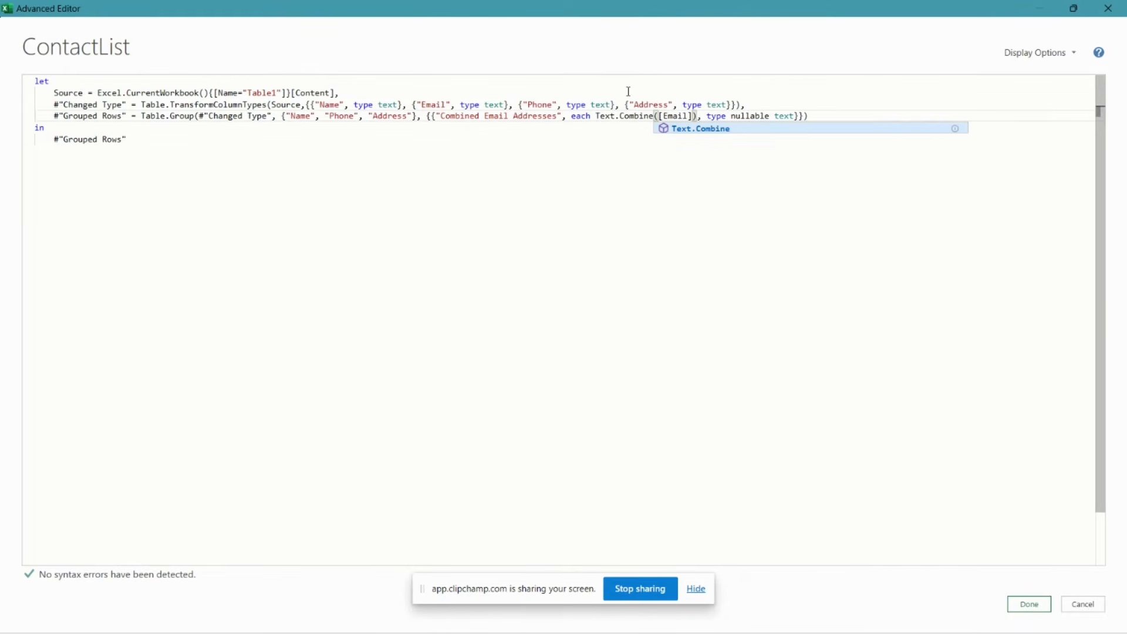
{"action": "key", "text": "Escape"}
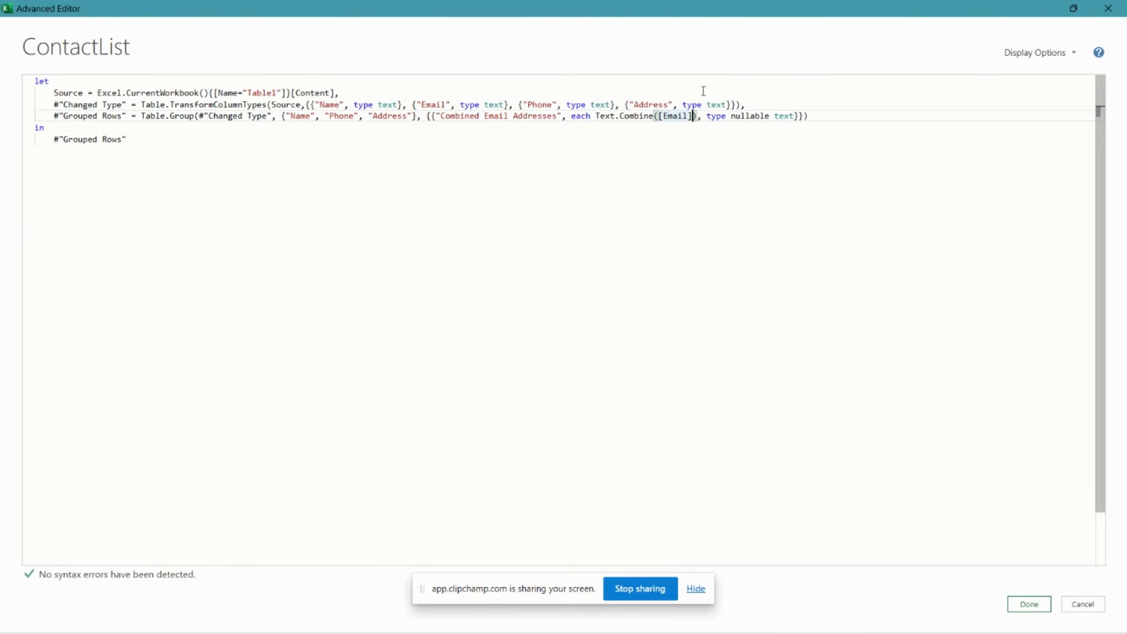
{"action": "left_click", "coordinate": [694, 116]}
{"action": "type", "text": ","}
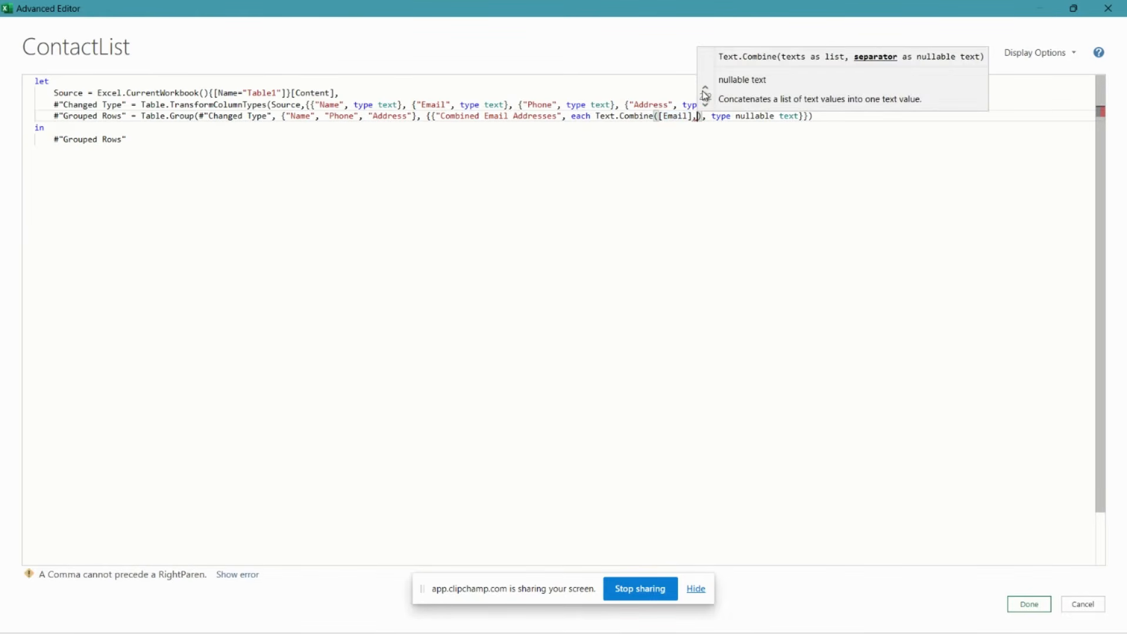
{"action": "type", "text": "\";\""}
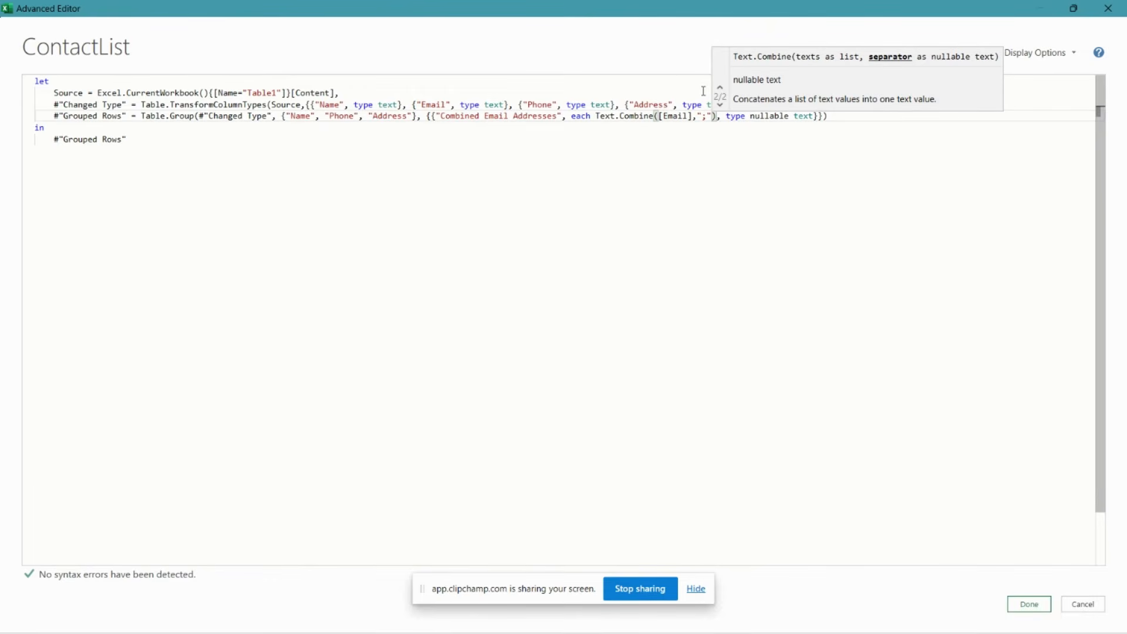
{"action": "left_click", "coordinate": [1030, 607]}
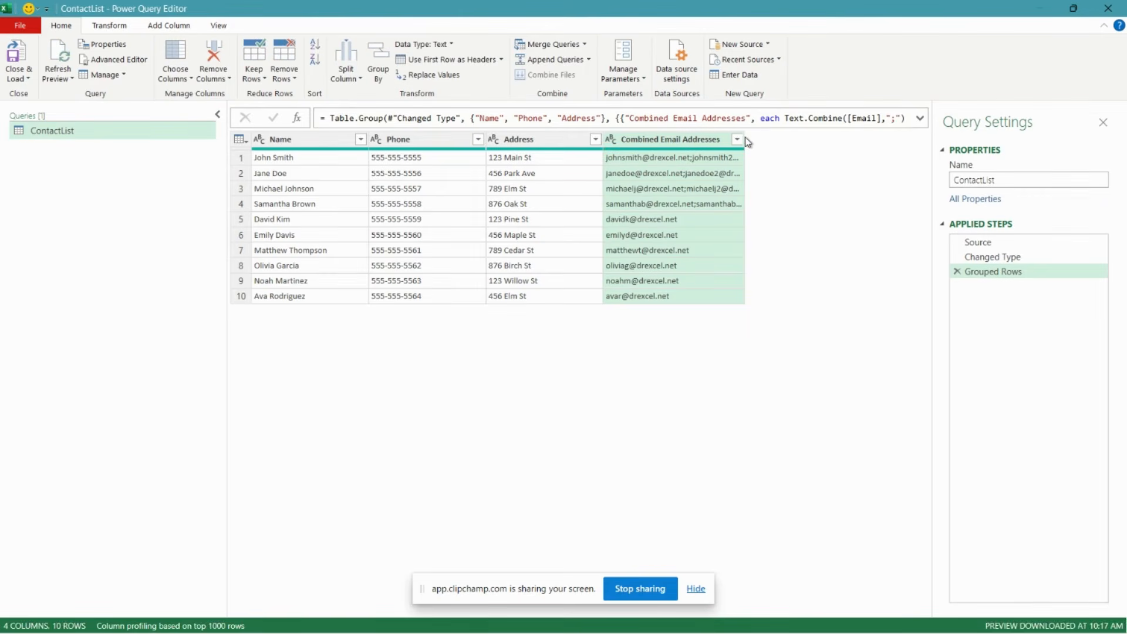
- Widen the Combined Email Addresses column to show full entries and load the query results into the workbook
{"action": "left_click_drag", "start_coordinate": [743, 137], "coordinate": [803, 144]}
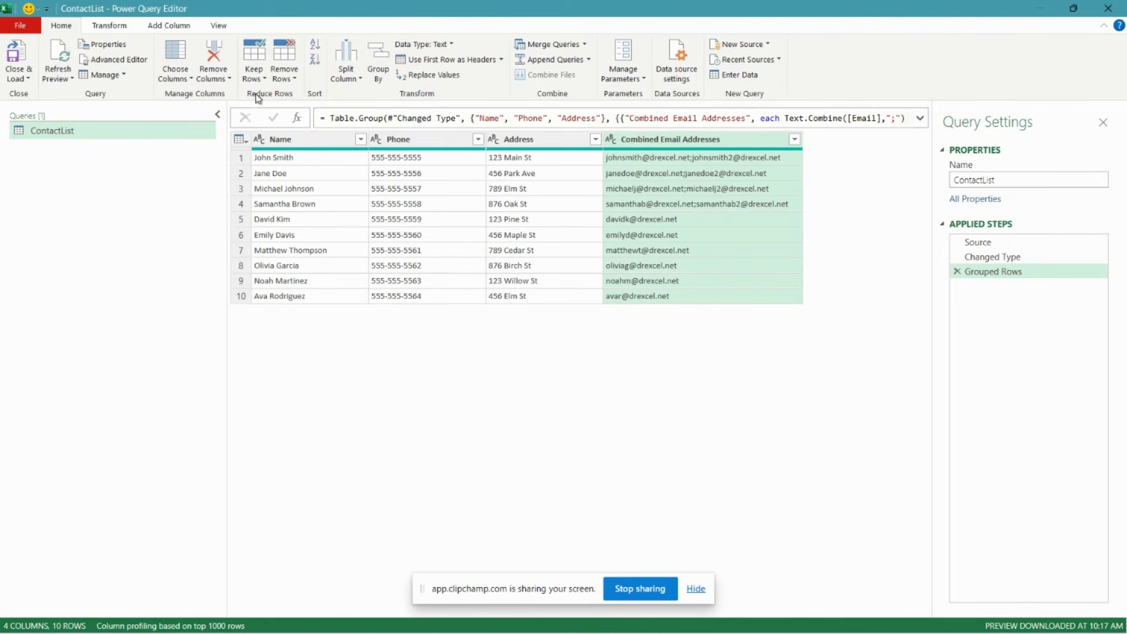
{"action": "left_click", "coordinate": [19, 57]}
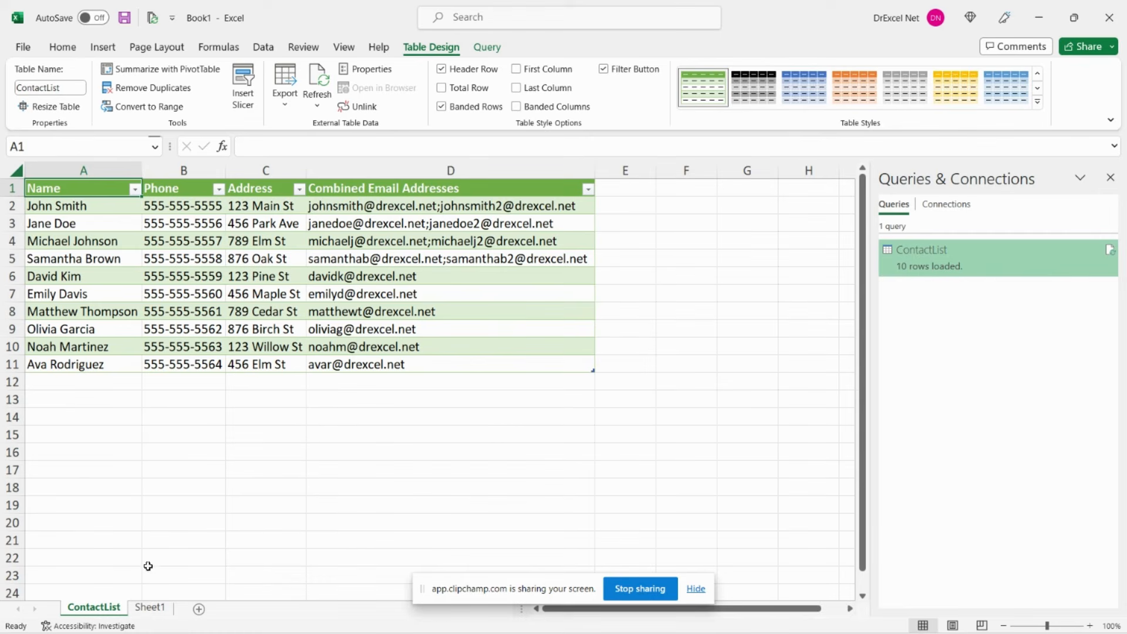
- Look at the source list on Sheet1 and refresh the merged table on the ContactList sheet
{"action": "left_click", "coordinate": [150, 607]}
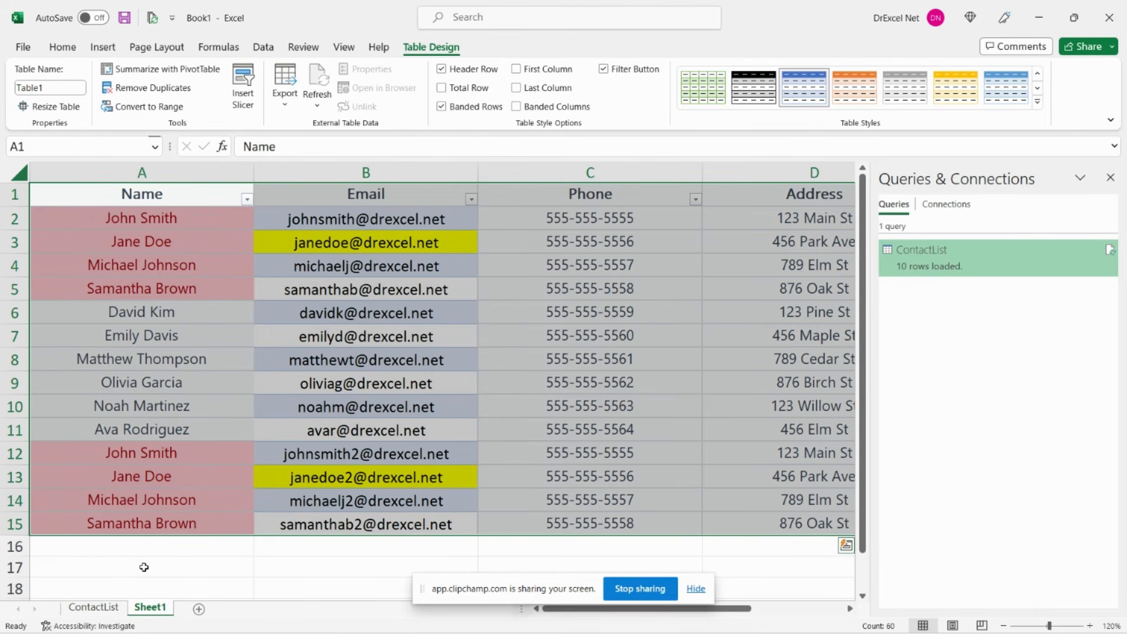
{"action": "left_click", "coordinate": [96, 608]}
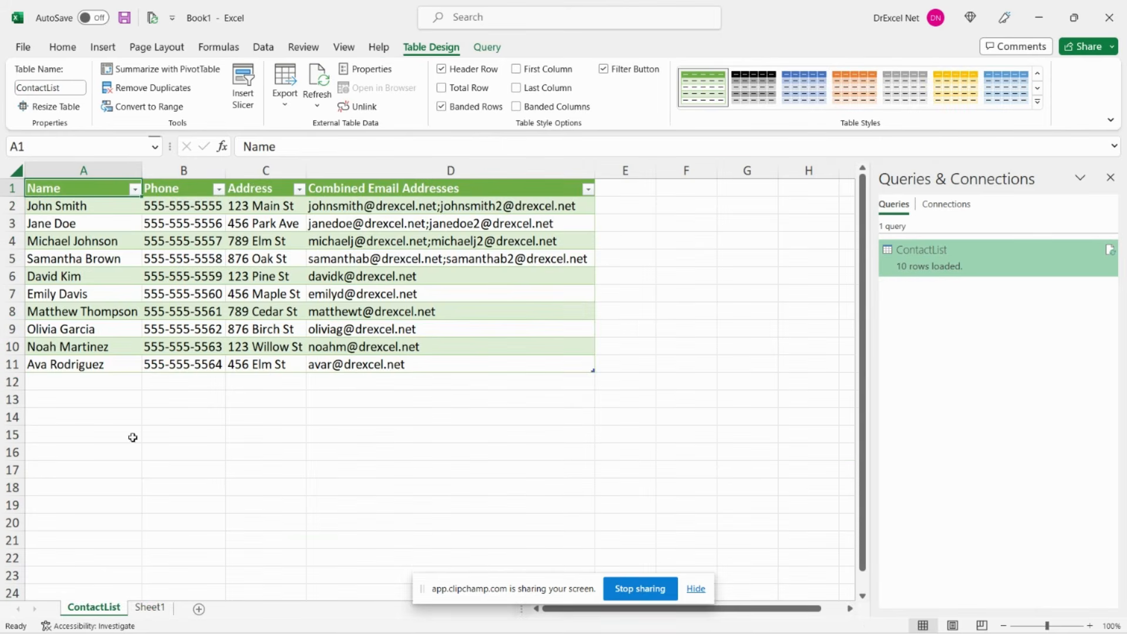
{"action": "right_click", "coordinate": [253, 189]}
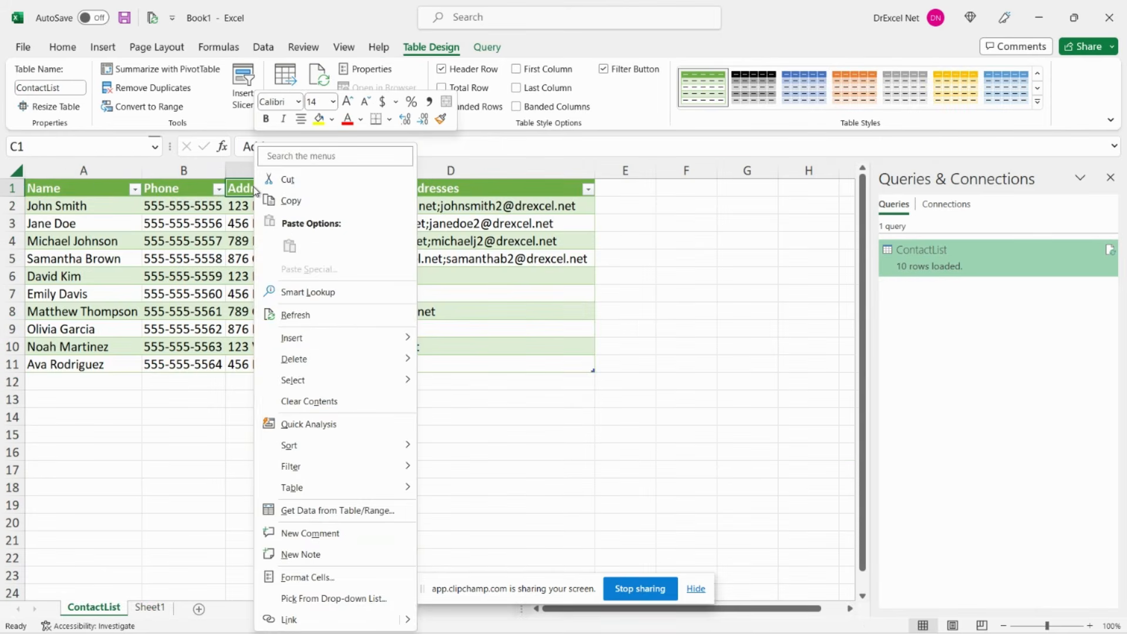
{"action": "left_click", "coordinate": [296, 316]}
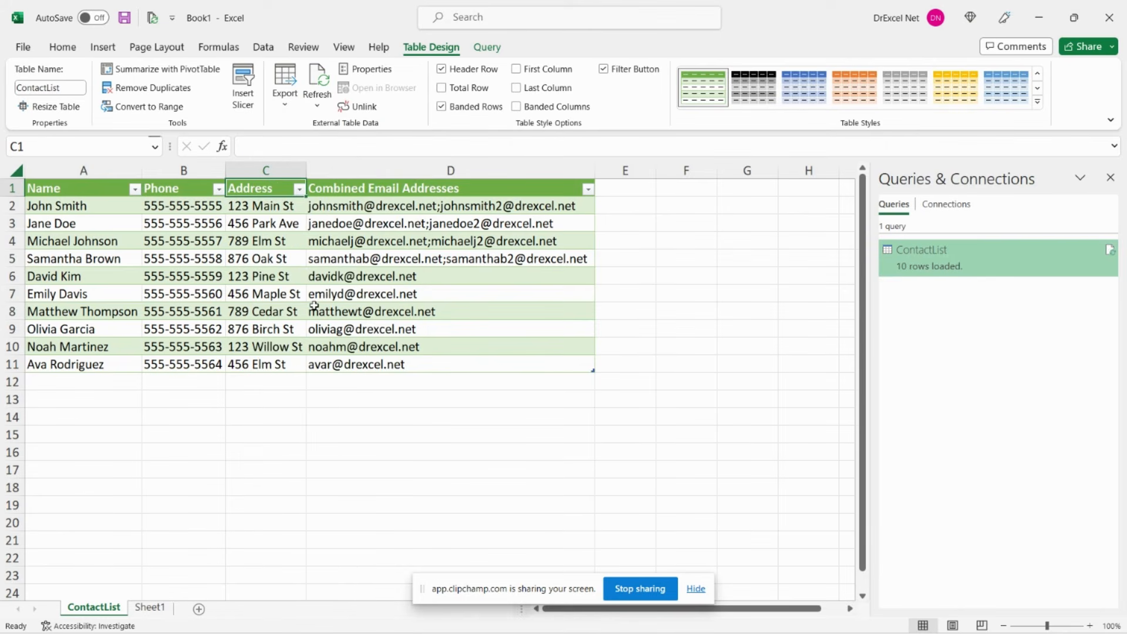